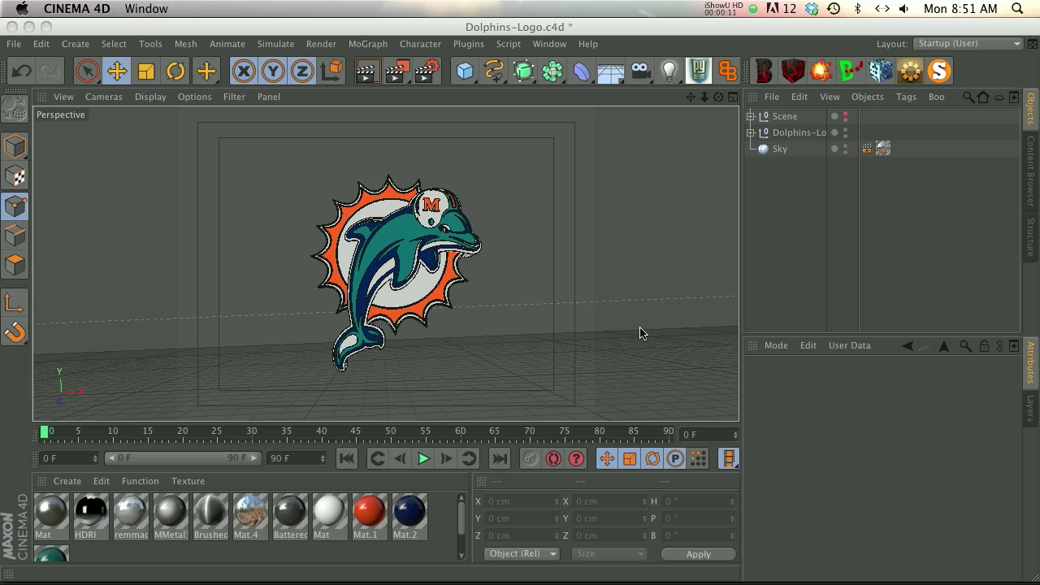
# Copy the Plate1 extrude out of the Dolphins-Logo hierarchy and remove all other objects and materials not used by it
pyautogui.moveTo(340, 266)
pyautogui.keyDown('alt'); pyautogui.mouseDown()
pyautogui.moveTo(267, 274)
pyautogui.moveTo(147, 239)
pyautogui.moveTo(279, 217)
pyautogui.moveTo(97, 227)
pyautogui.moveTo(304, 226)
pyautogui.moveTo(353, 251)
pyautogui.mouseUp(); pyautogui.keyUp('alt')
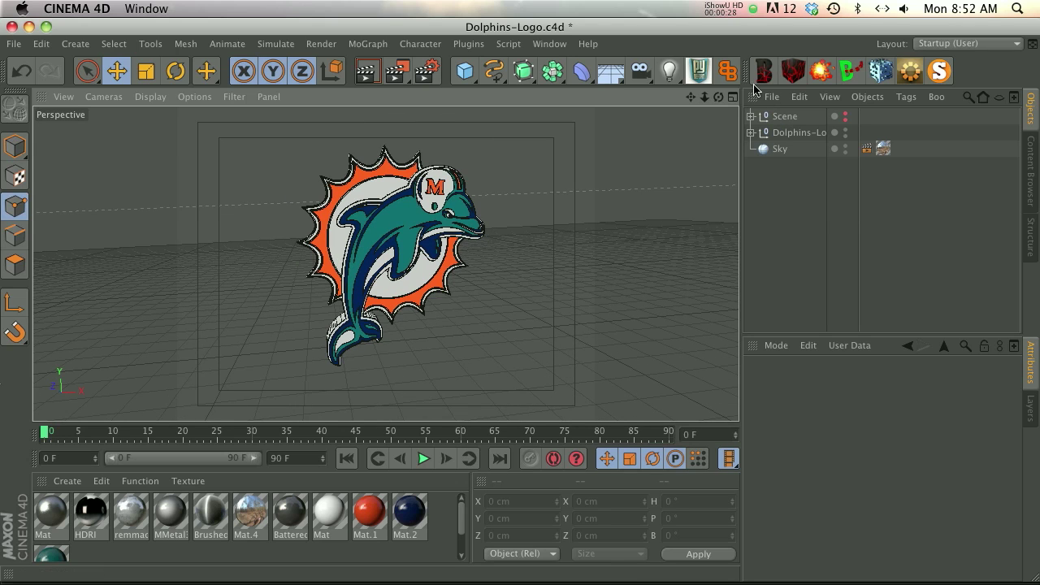
pyautogui.moveTo(520, 300); pyautogui.dragTo(522, 298)
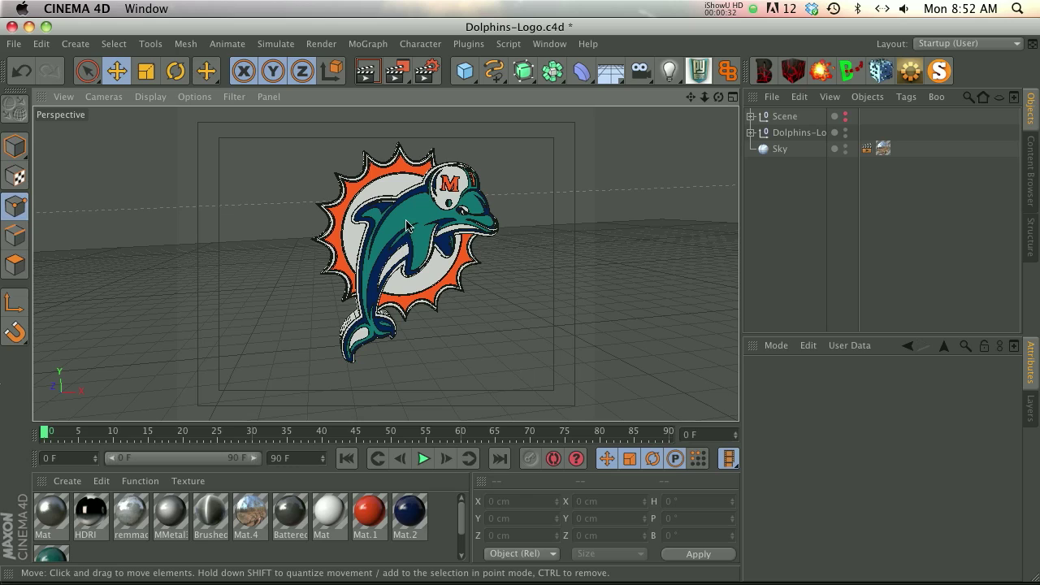
pyautogui.keyDown('alt'); pyautogui.moveTo(376, 258); pyautogui.dragTo(166, 259); pyautogui.keyUp('alt')
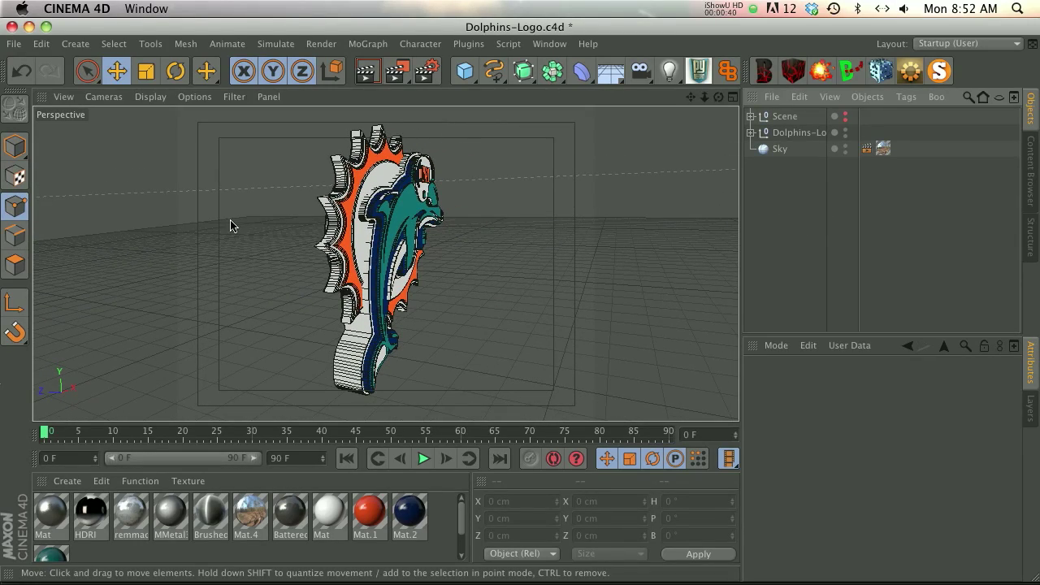
pyautogui.click(341, 173)
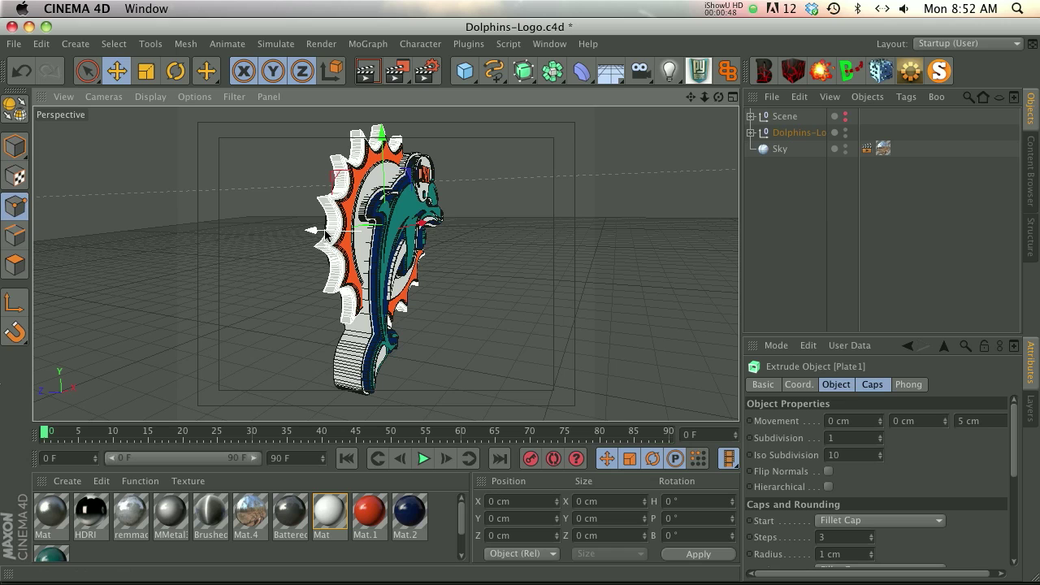
pyautogui.click(750, 132)
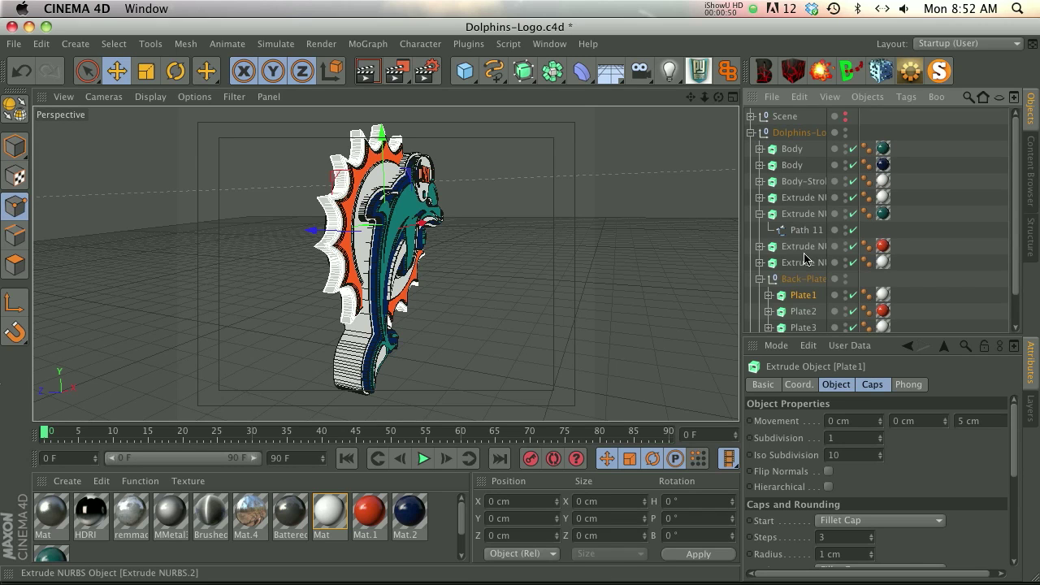
pyautogui.moveTo(799, 294); pyautogui.dragTo(795, 130)
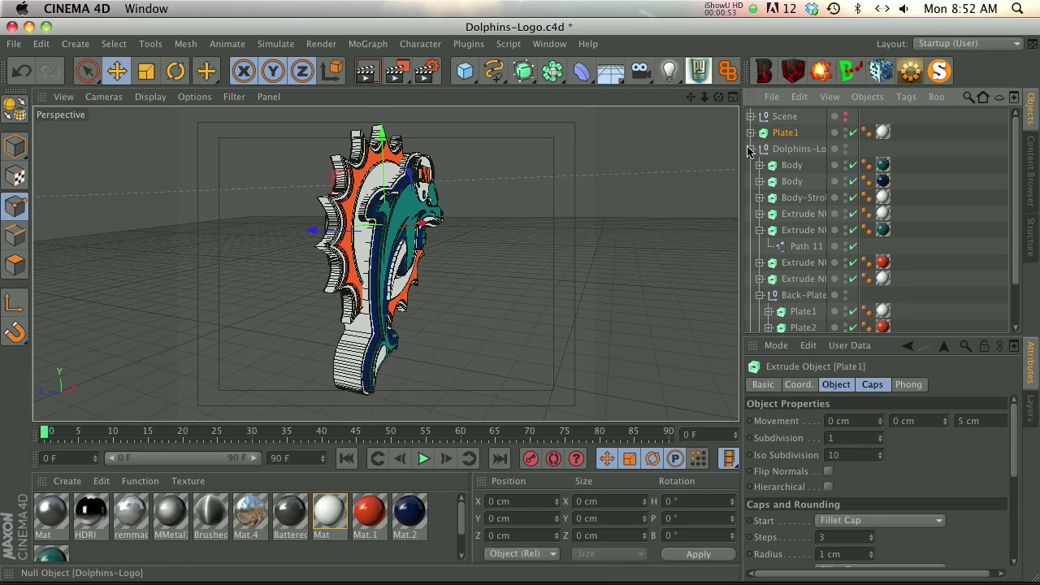
pyautogui.click(751, 148)
pyautogui.click(939, 72)
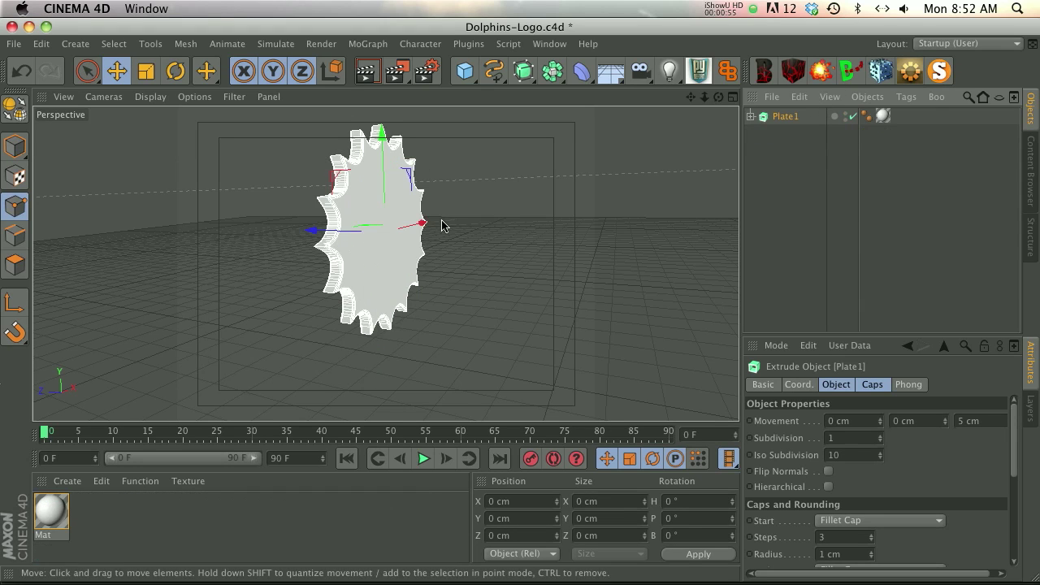
# Delete the material tag from Plate1
pyautogui.scroll(2, 353, 221)
pyautogui.keyDown('alt'); pyautogui.moveTo(367, 214); pyautogui.dragTo(515, 192); pyautogui.keyUp('alt')
pyautogui.moveTo(689, 97); pyautogui.dragTo(688, 109)
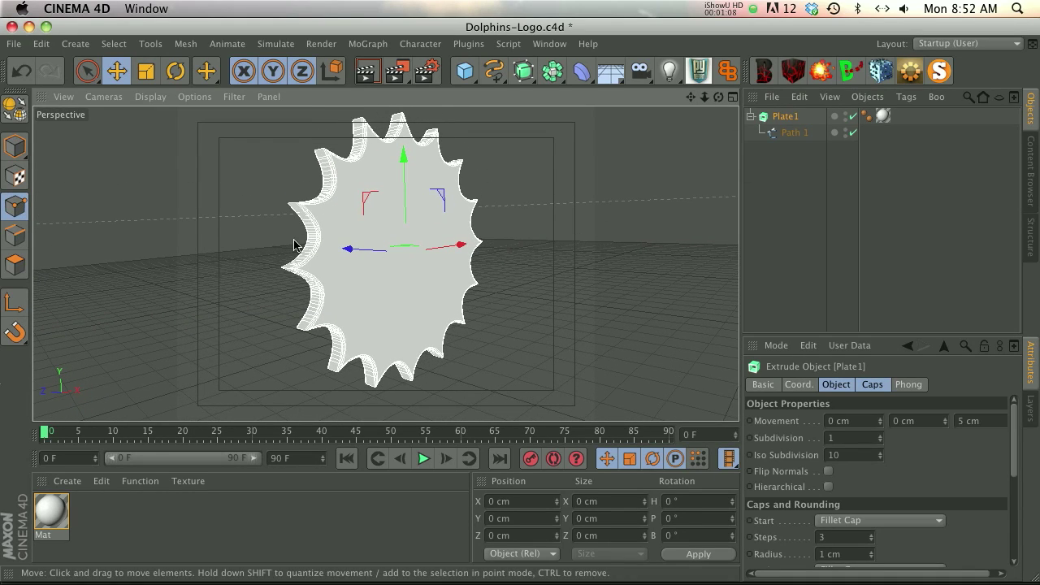
pyautogui.scroll(2, 378, 251)
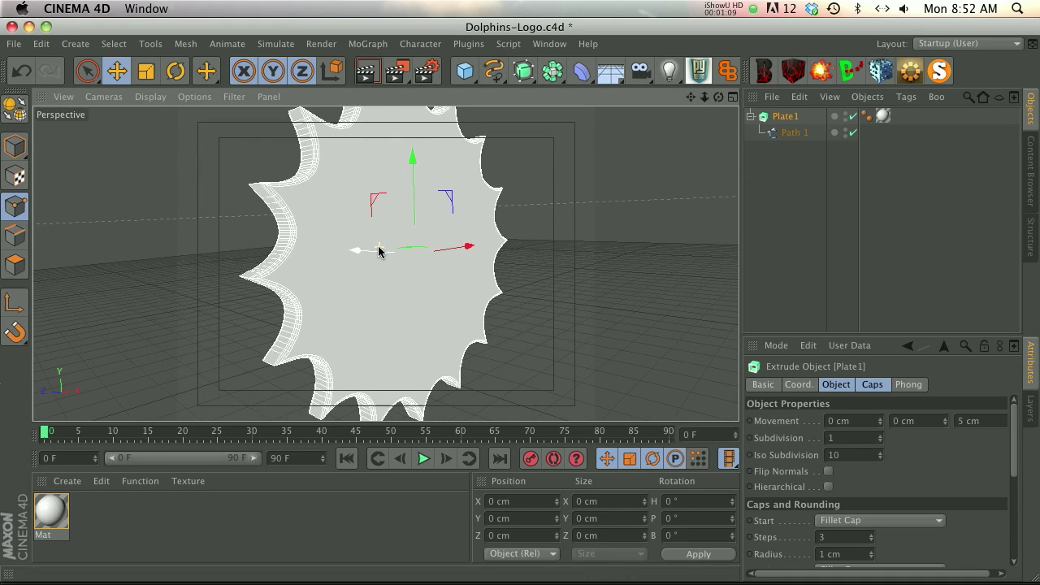
pyautogui.keyDown('alt'); pyautogui.moveTo(377, 251); pyautogui.dragTo(867, 88); pyautogui.keyUp('alt')
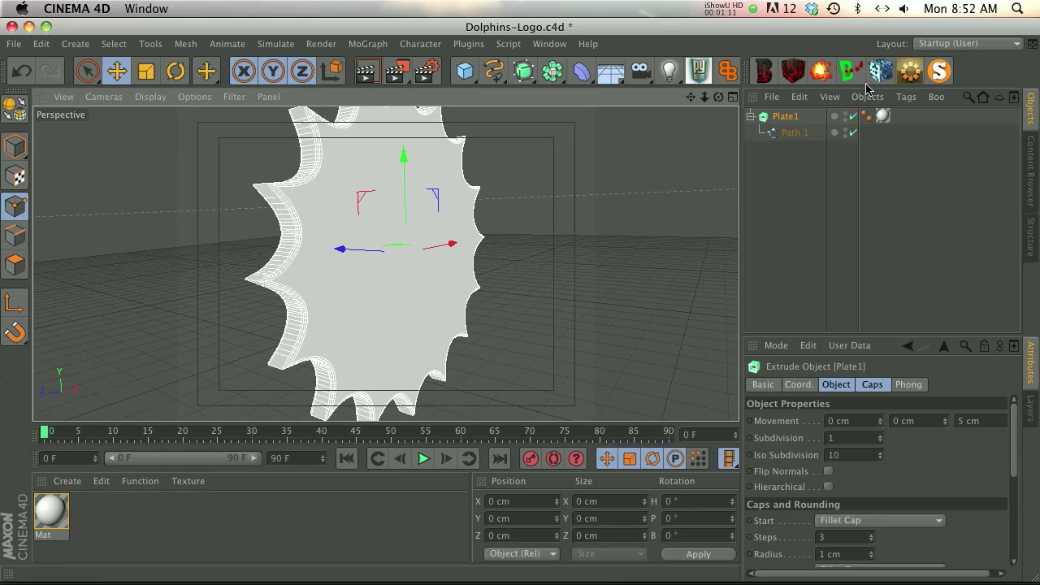
pyautogui.click(881, 119)
pyautogui.press('Delete')
# Set Plate1's cap type to Quadrangles with Regular Grid enabled and a grid width of 6 cm
pyautogui.keyDown('alt'); pyautogui.moveTo(351, 235); pyautogui.dragTo(237, 241); pyautogui.keyUp('alt')
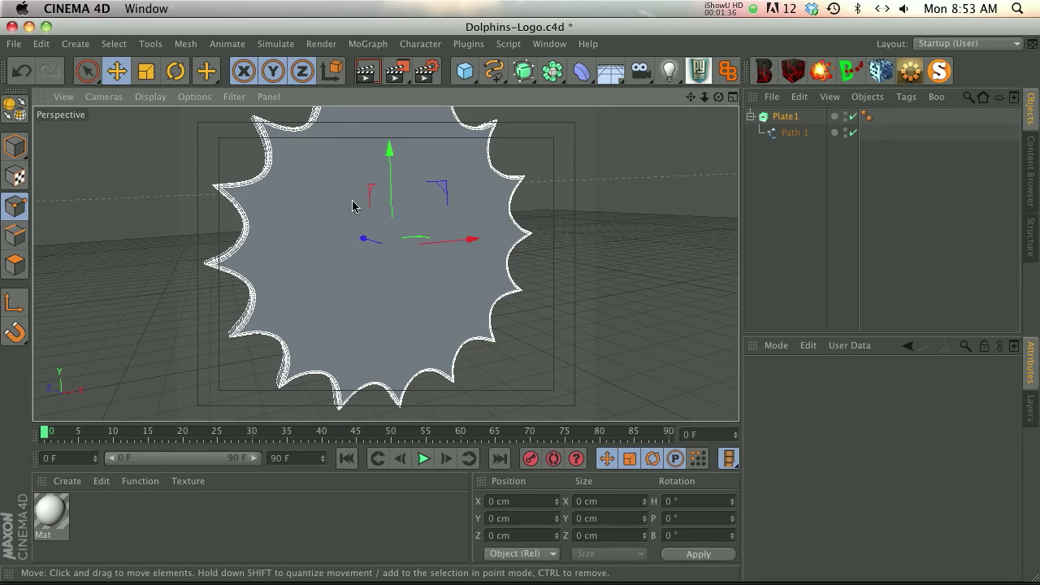
pyautogui.keyDown('alt'); pyautogui.moveTo(351, 206); pyautogui.dragTo(189, 190); pyautogui.keyUp('alt')
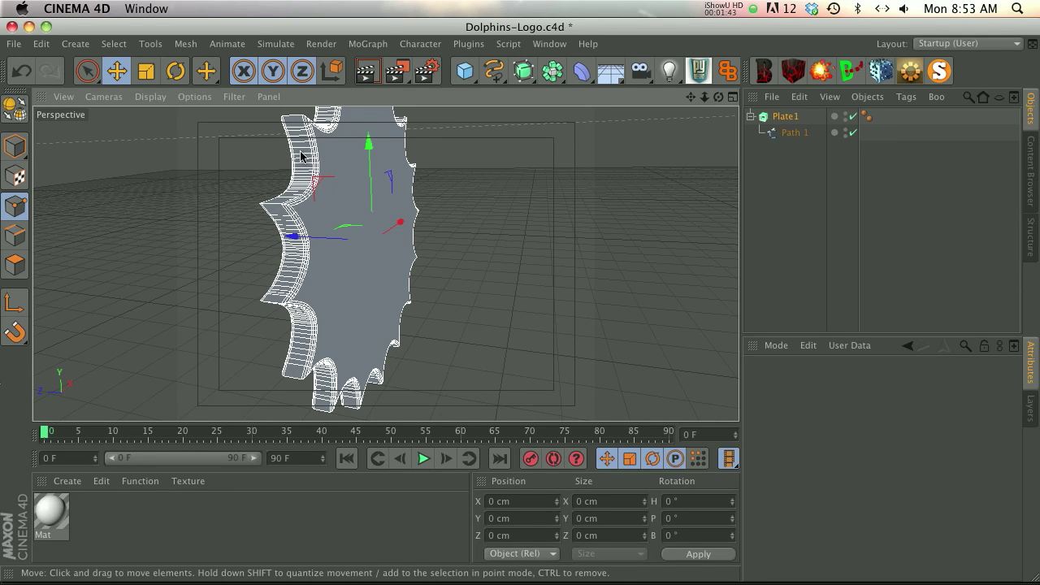
pyautogui.keyDown('alt'); pyautogui.moveTo(346, 202); pyautogui.dragTo(410, 215); pyautogui.keyUp('alt')
pyautogui.scroll(-2, 390, 248)
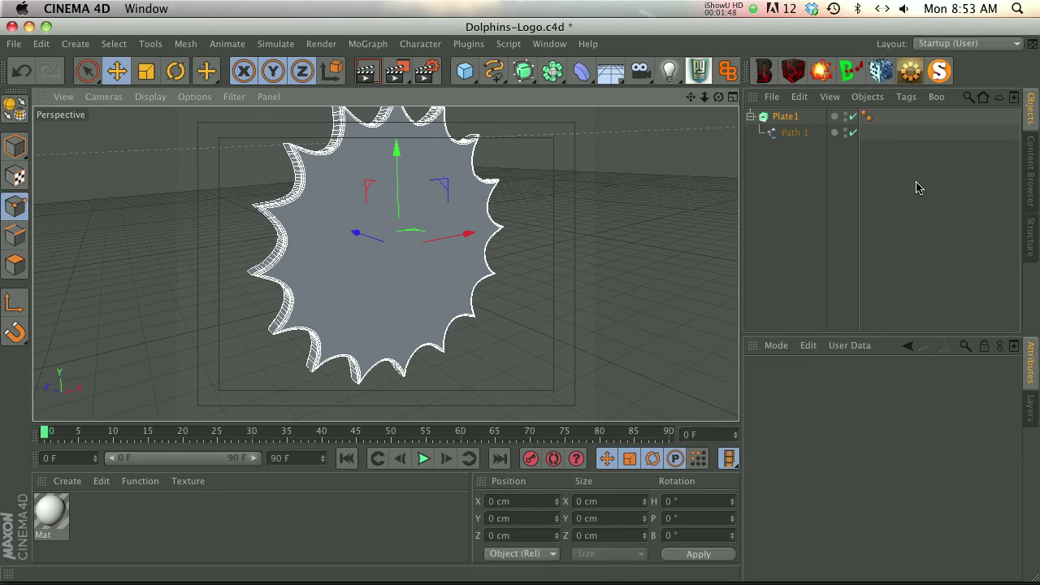
pyautogui.click(791, 118)
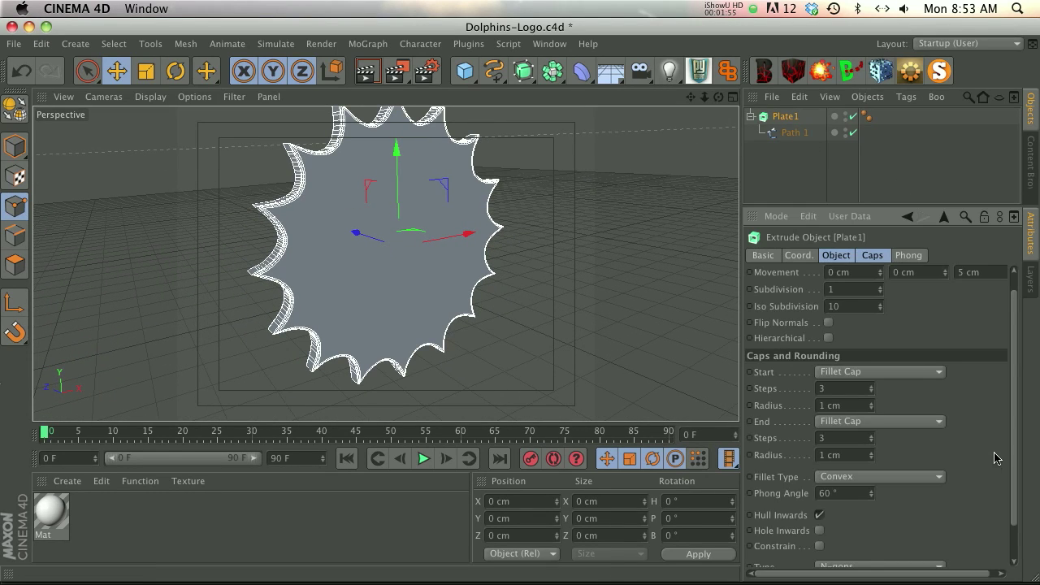
pyautogui.scroll(-2, 993, 459)
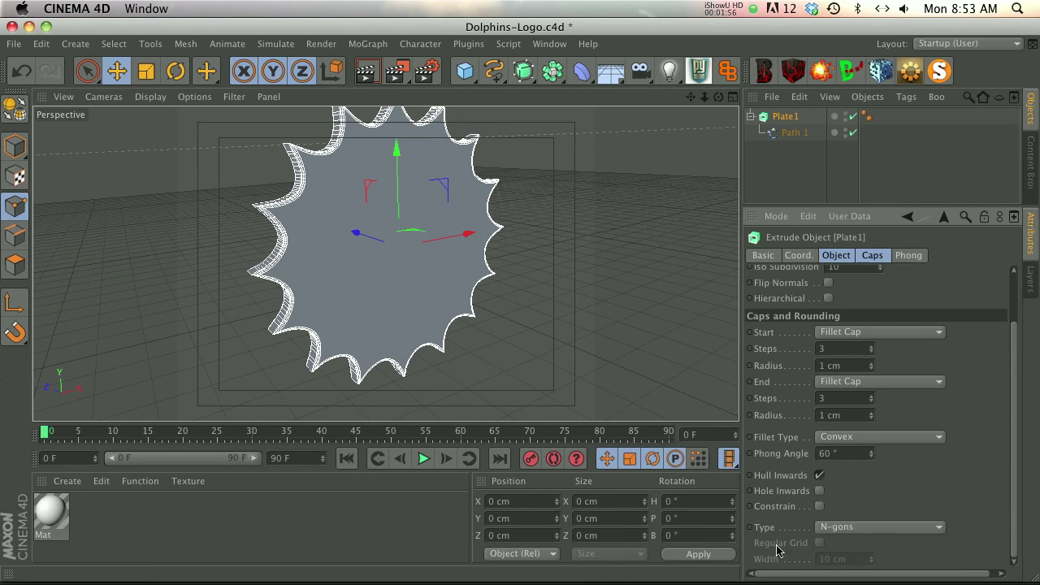
pyautogui.click(837, 528)
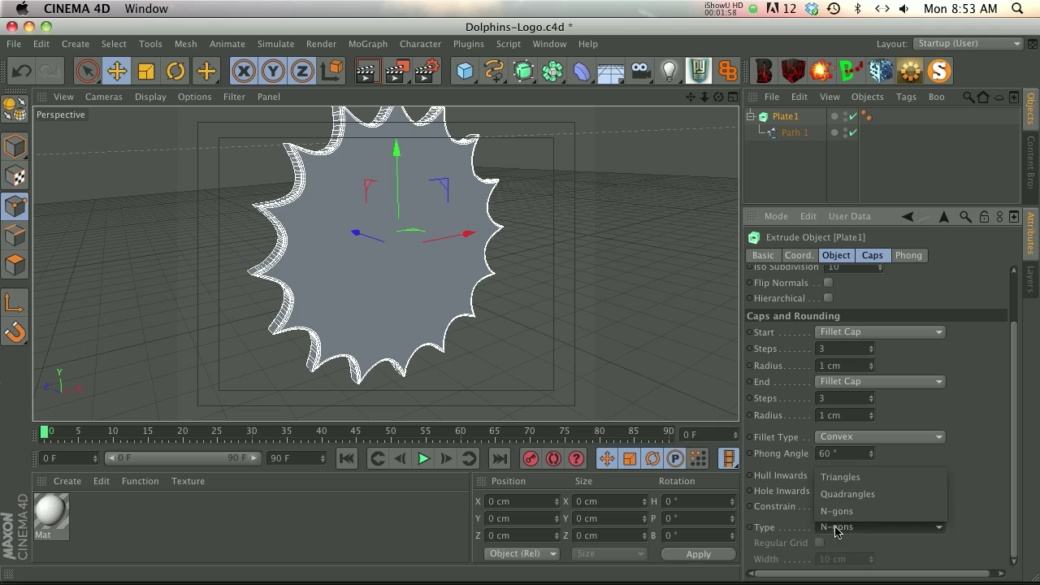
pyautogui.click(847, 494)
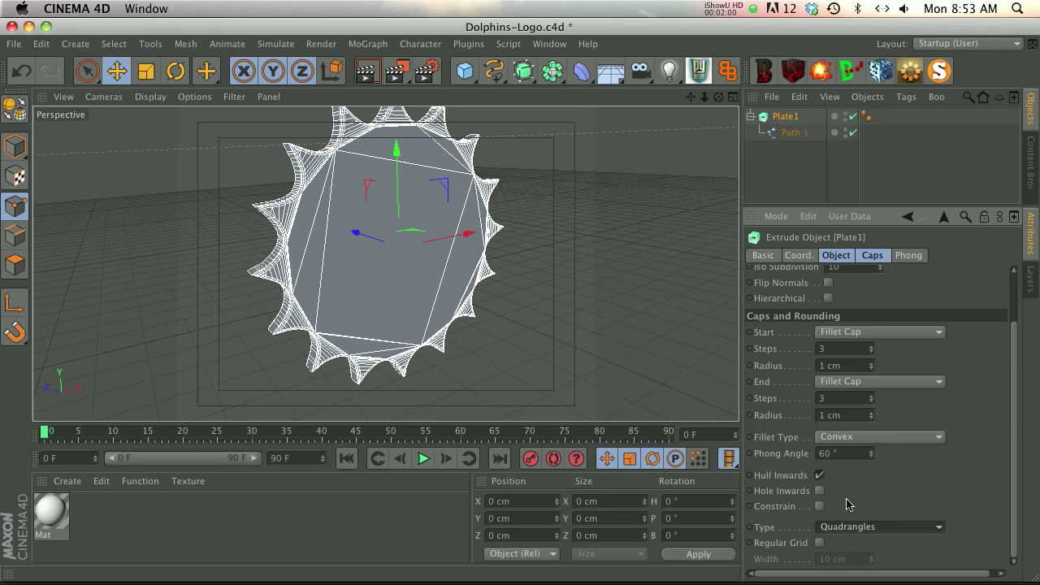
pyautogui.click(820, 543)
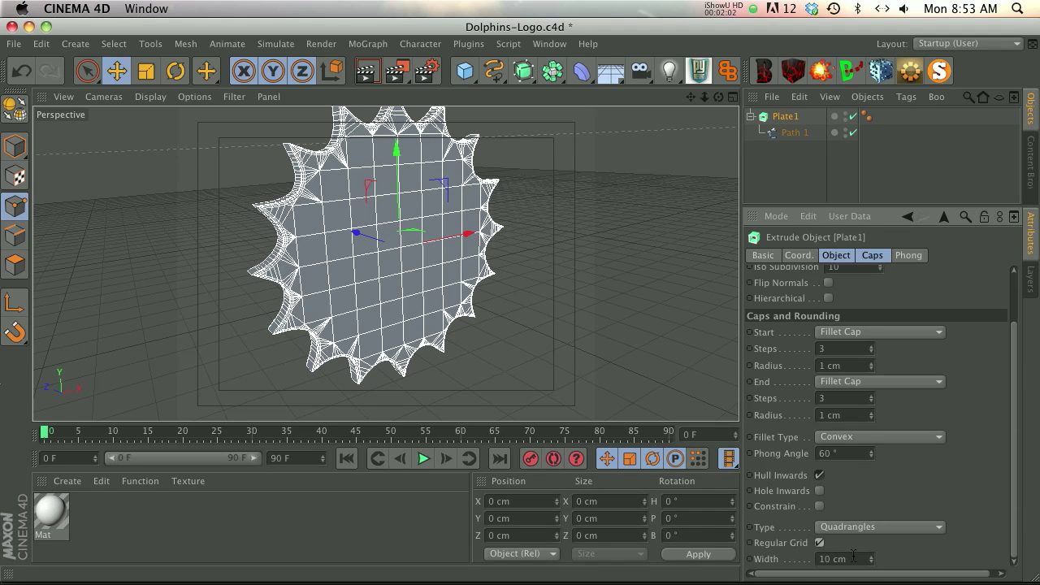
pyautogui.moveTo(871, 558); pyautogui.dragTo(871, 559)
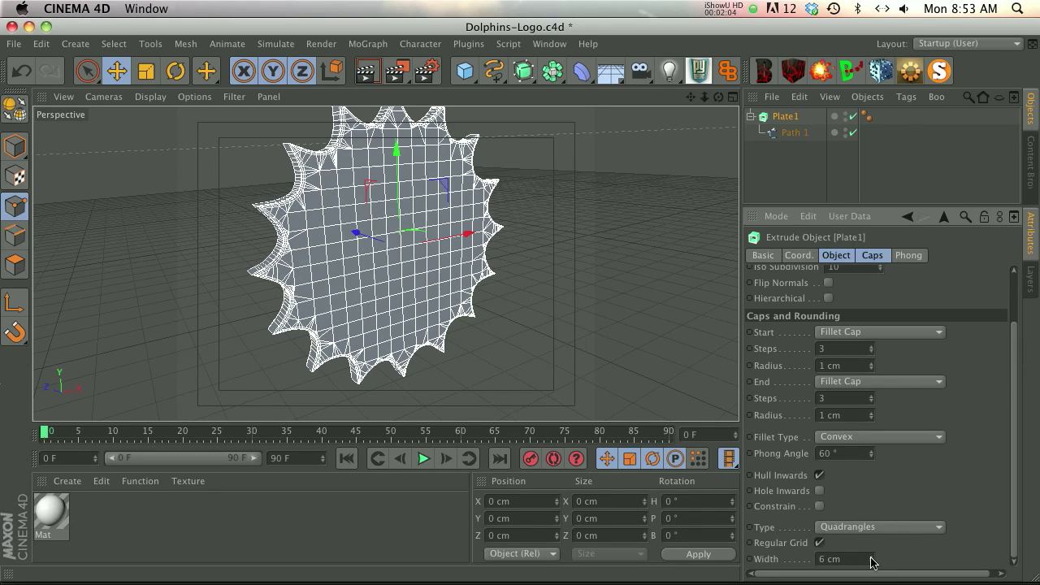
pyautogui.click(871, 560)
pyautogui.click(871, 555)
# Change both the start and end of the Plate1 extrude from Fillet Cap to plain Cap
pyautogui.scroll(5, 255, 225)
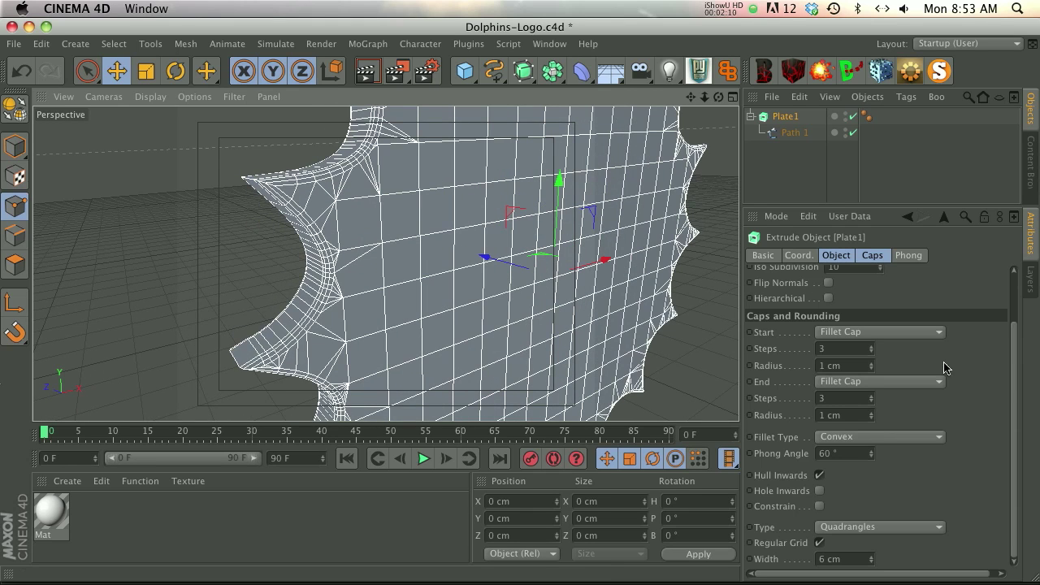
pyautogui.click(849, 338)
pyautogui.click(853, 363)
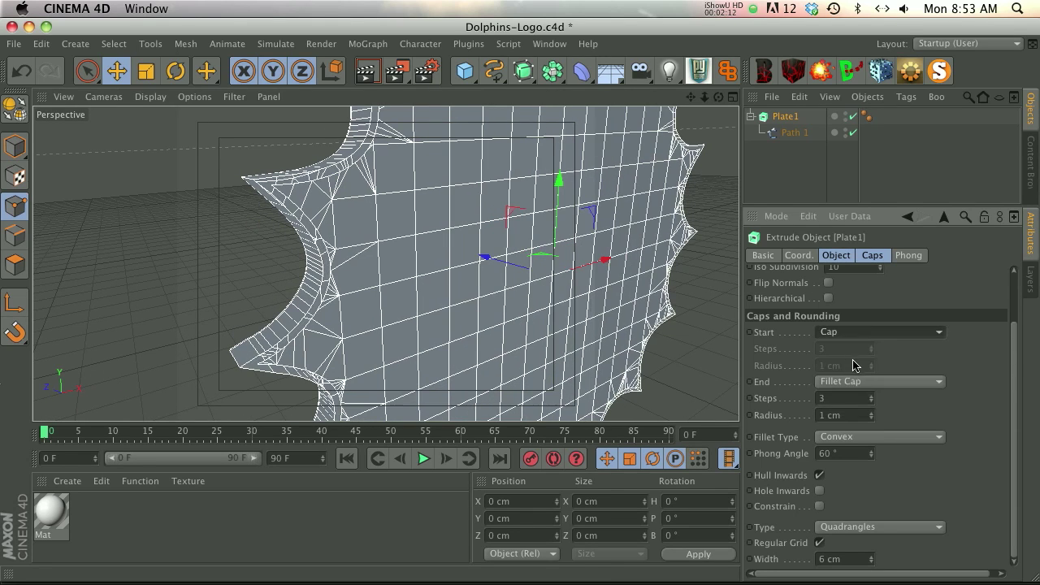
pyautogui.click(853, 384)
pyautogui.click(849, 412)
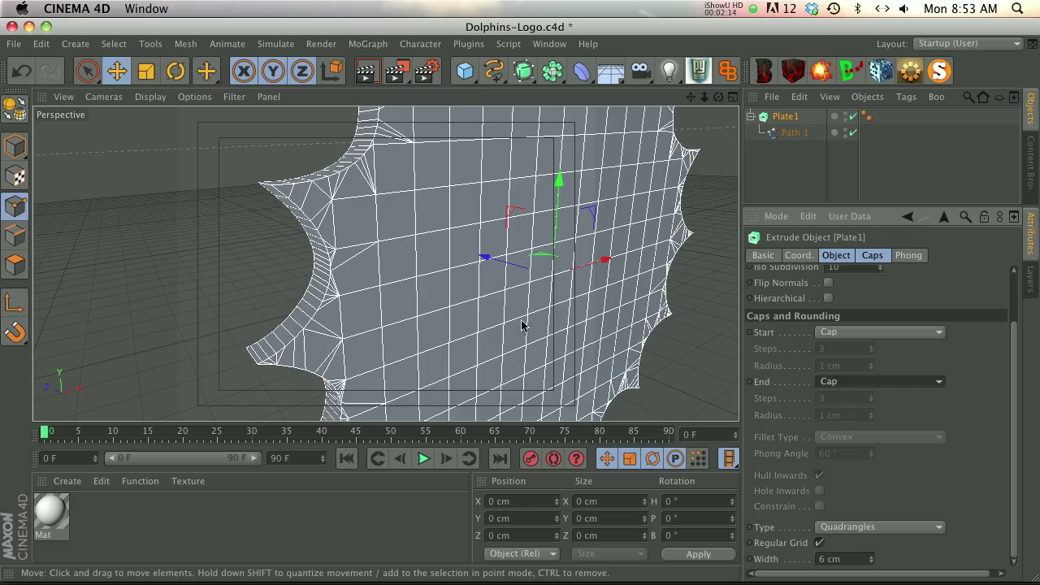
# Set the Path 1 spline's intermediate points to Uniform with a number of 7
pyautogui.scroll(-4, 566, 322)
pyautogui.keyDown('alt'); pyautogui.moveTo(566, 323); pyautogui.dragTo(615, 336); pyautogui.keyUp('alt')
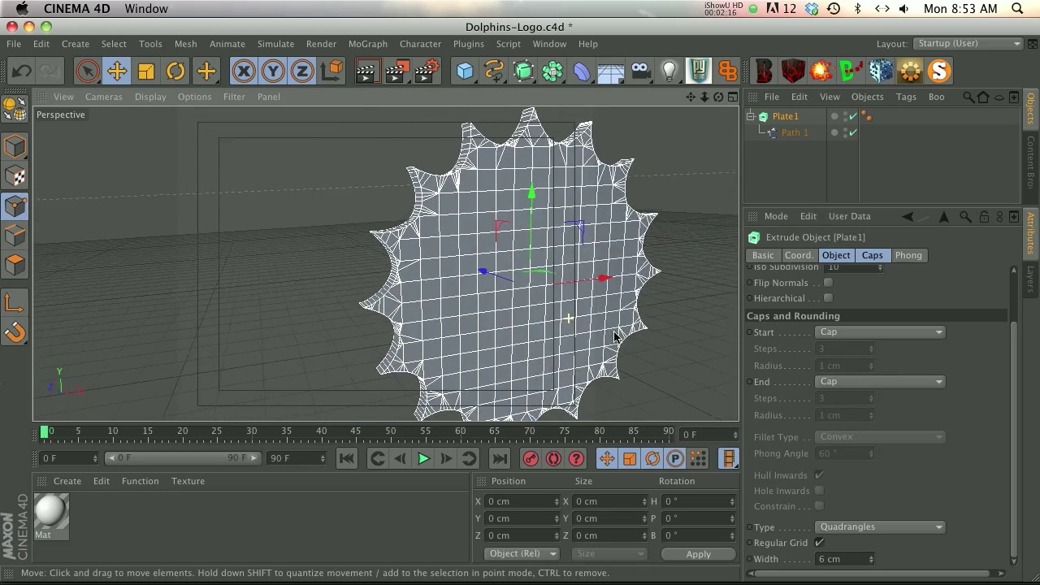
pyautogui.click(795, 133)
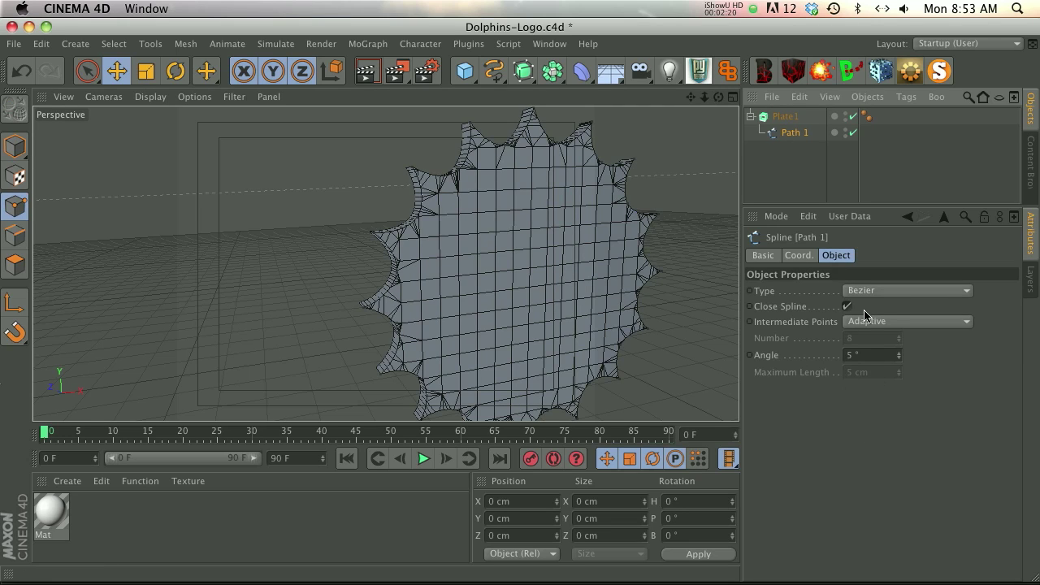
pyautogui.click(865, 320)
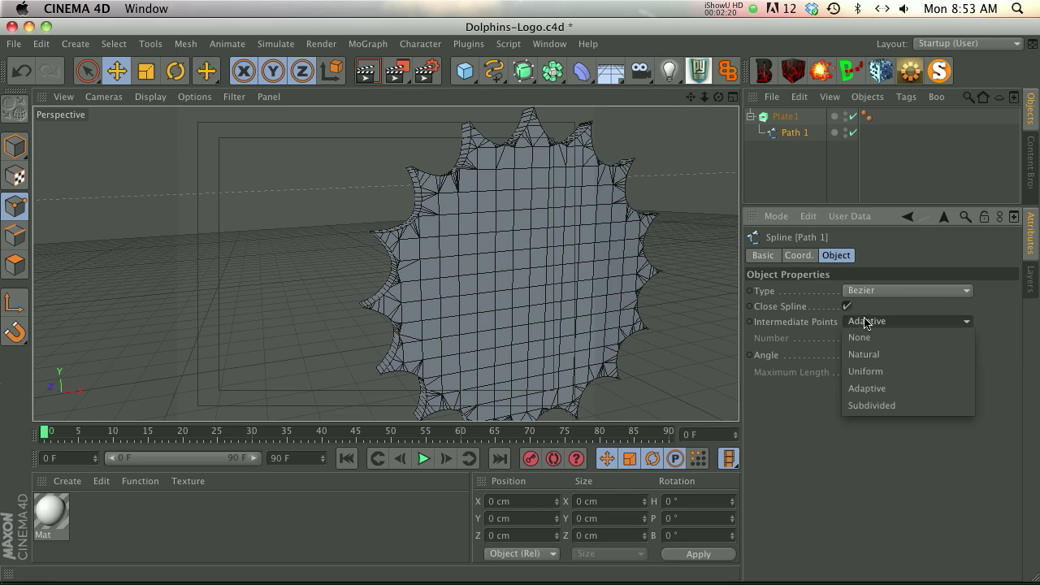
pyautogui.click(878, 373)
pyautogui.moveTo(898, 337); pyautogui.dragTo(898, 335)
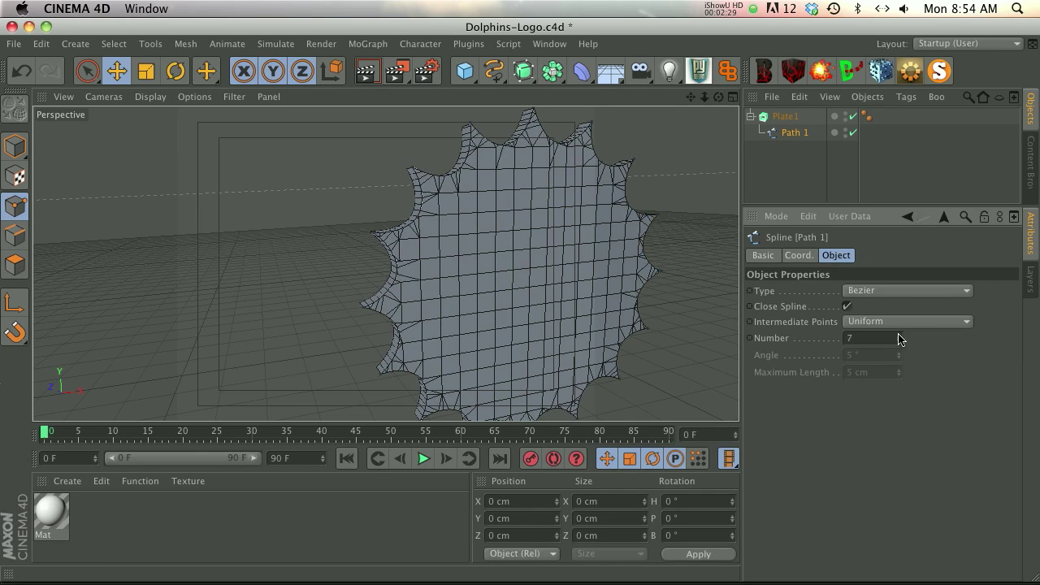
pyautogui.press('super+z')
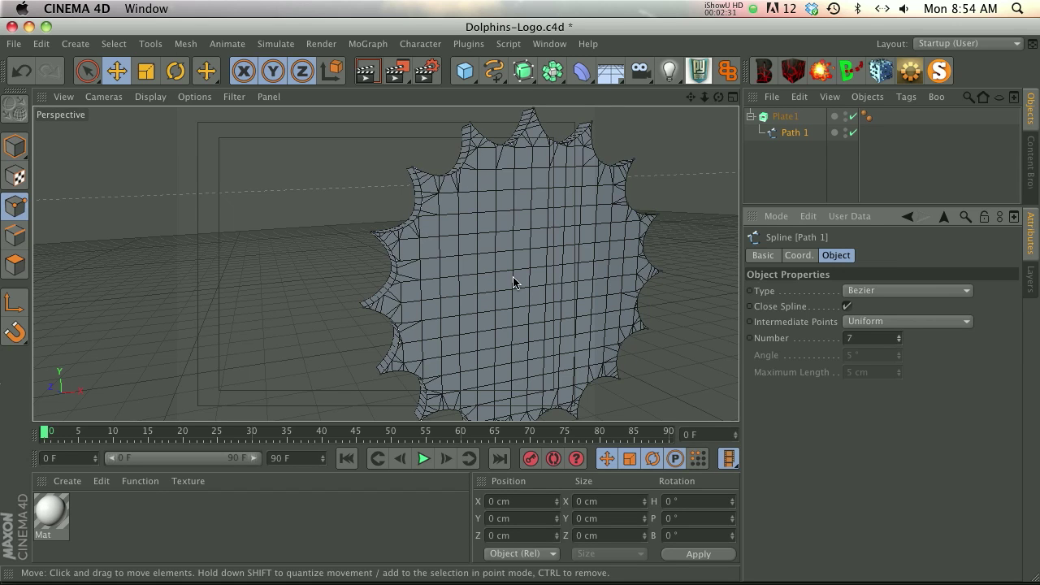
# Add an Atom Array as the parent of Plate1
pyautogui.keyDown('alt'); pyautogui.moveTo(513, 281); pyautogui.dragTo(427, 280); pyautogui.keyUp('alt')
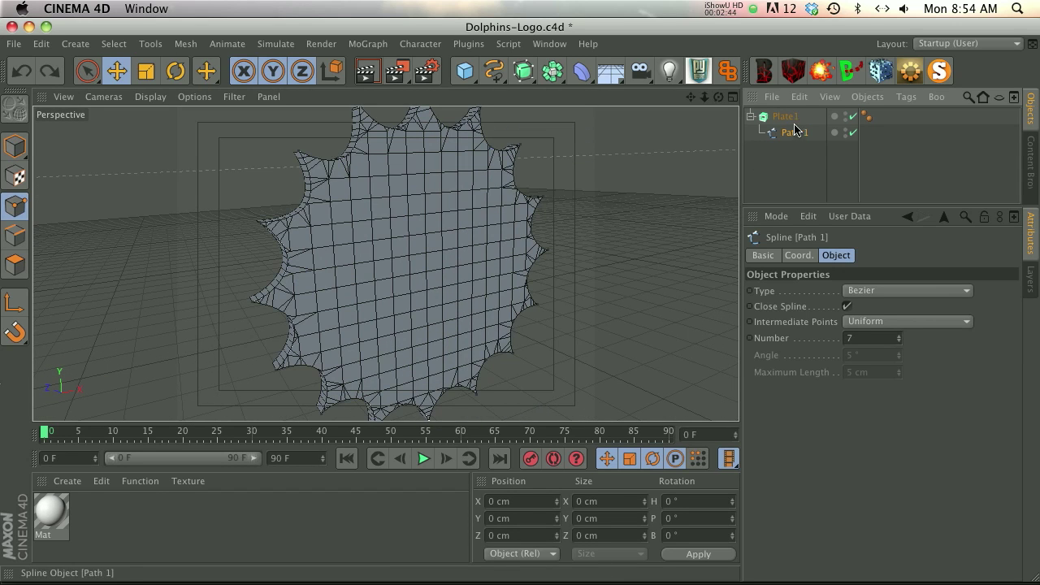
pyautogui.click(785, 118)
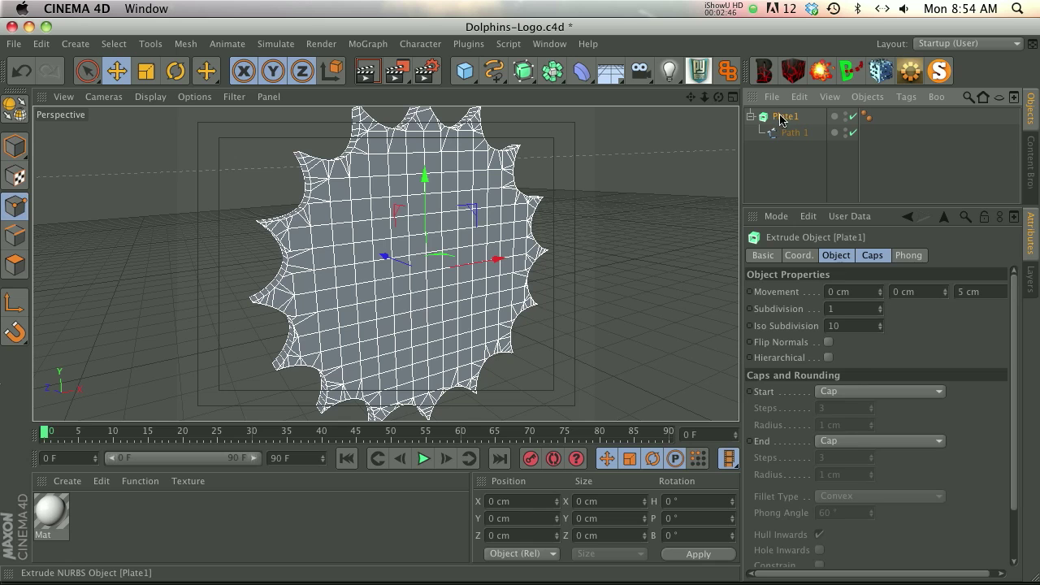
pyautogui.click(552, 71)
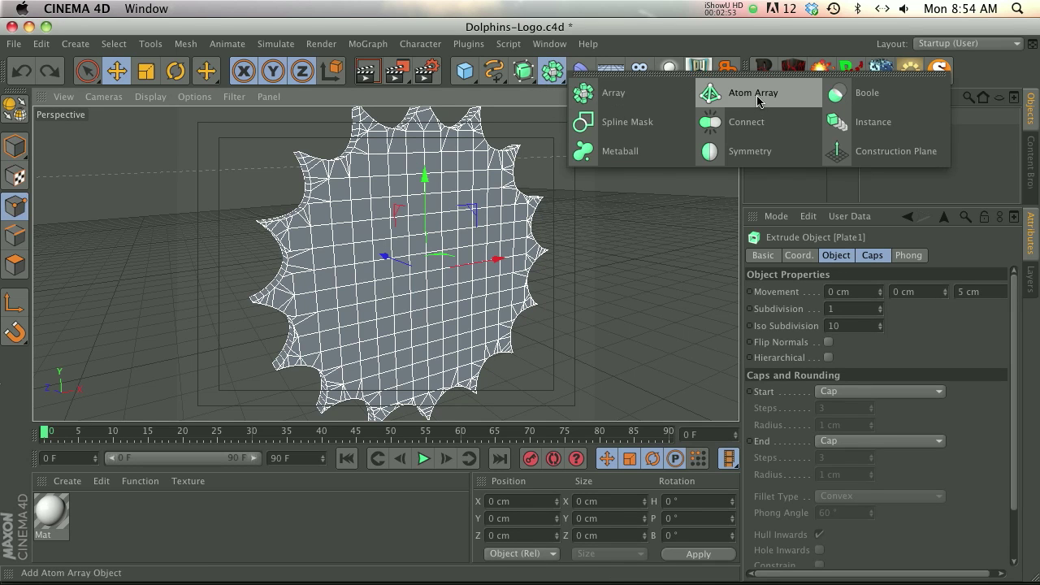
pyautogui.keyDown('alt'); pyautogui.click(752, 99); pyautogui.keyUp('alt')
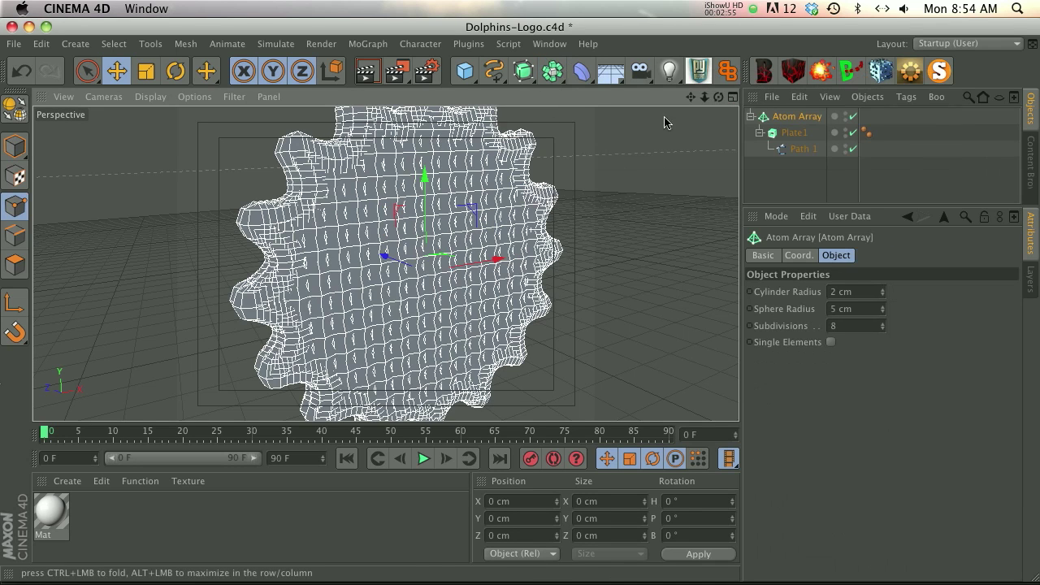
# Set the Atom Array's cylinder radius and sphere radius to 0.3 cm each
pyautogui.scroll(-2, 390, 248)
pyautogui.keyDown('alt'); pyautogui.moveTo(390, 248); pyautogui.dragTo(425, 263); pyautogui.keyUp('alt')
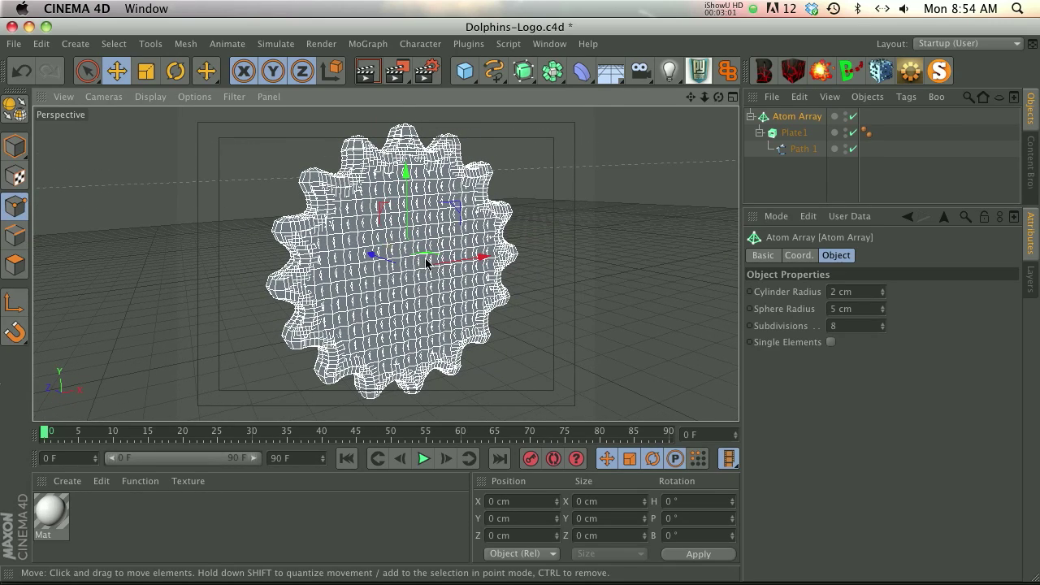
pyautogui.click(866, 294)
pyautogui.write('.')
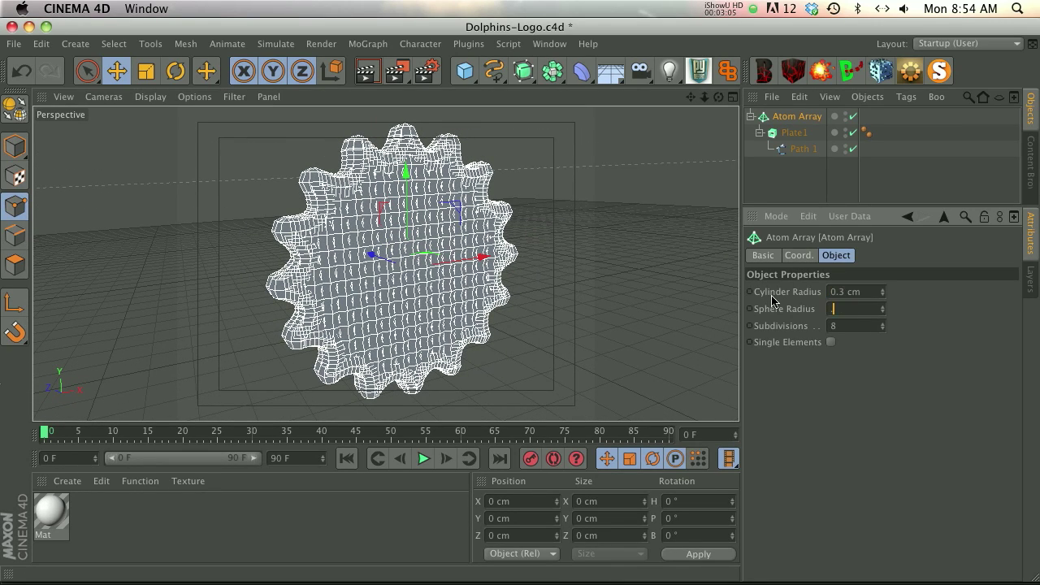
pyautogui.write('3')
pyautogui.press('Return')
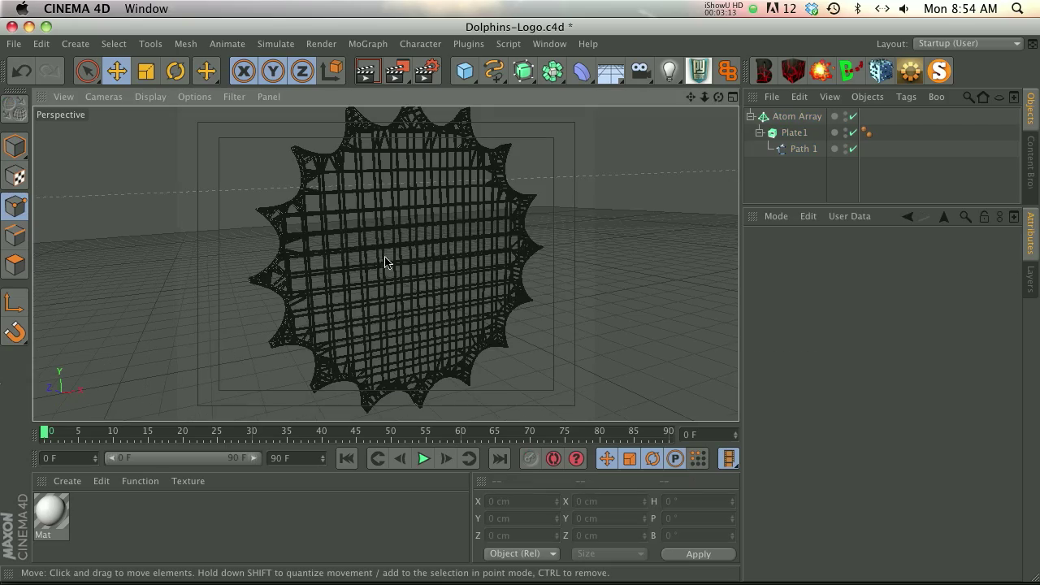
pyautogui.keyDown('alt'); pyautogui.moveTo(413, 257); pyautogui.dragTo(375, 258); pyautogui.keyUp('alt')
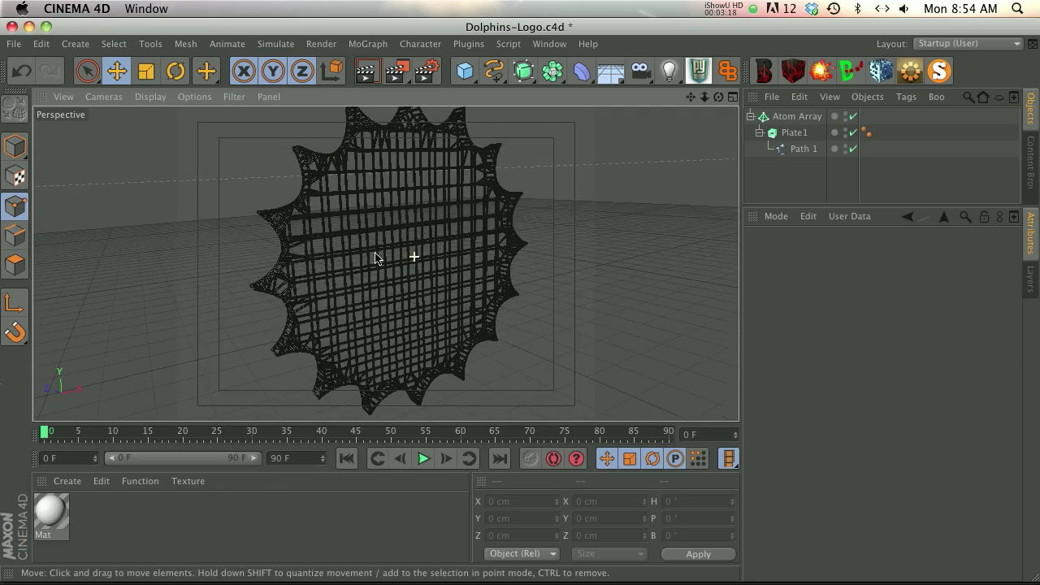
# Set the Atom Array's subdivisions to 4
pyautogui.click(795, 117)
pyautogui.scroll(5, 345, 220)
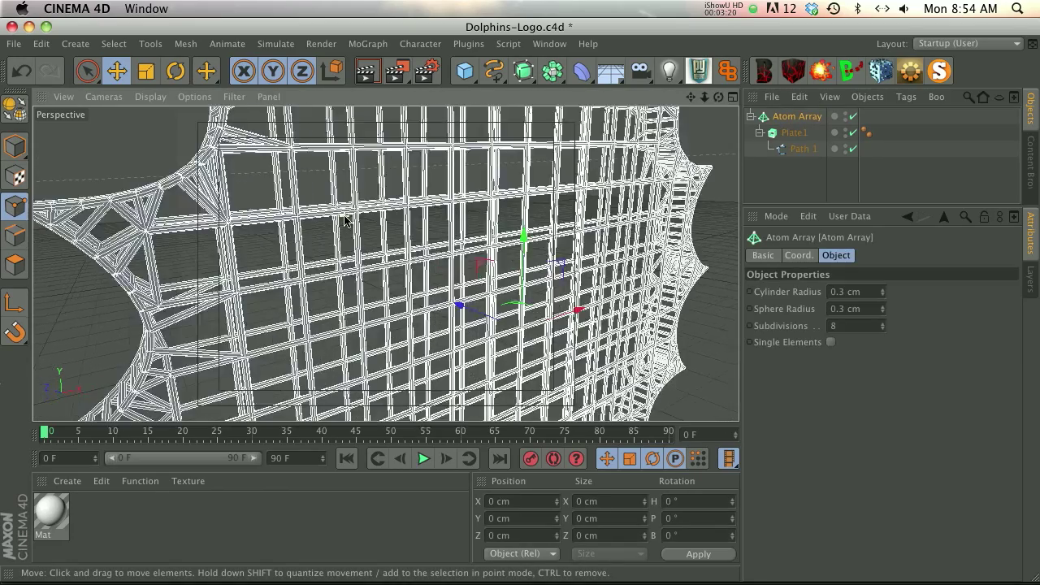
pyautogui.keyDown('alt'); pyautogui.moveTo(345, 219); pyautogui.dragTo(382, 220); pyautogui.keyUp('alt')
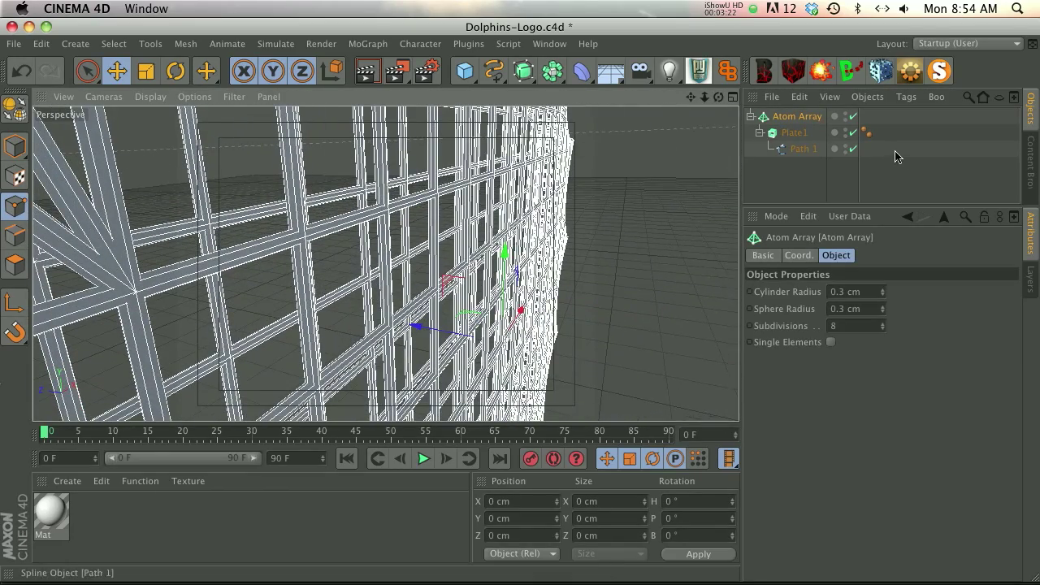
pyautogui.click(883, 328)
pyautogui.click(883, 328)
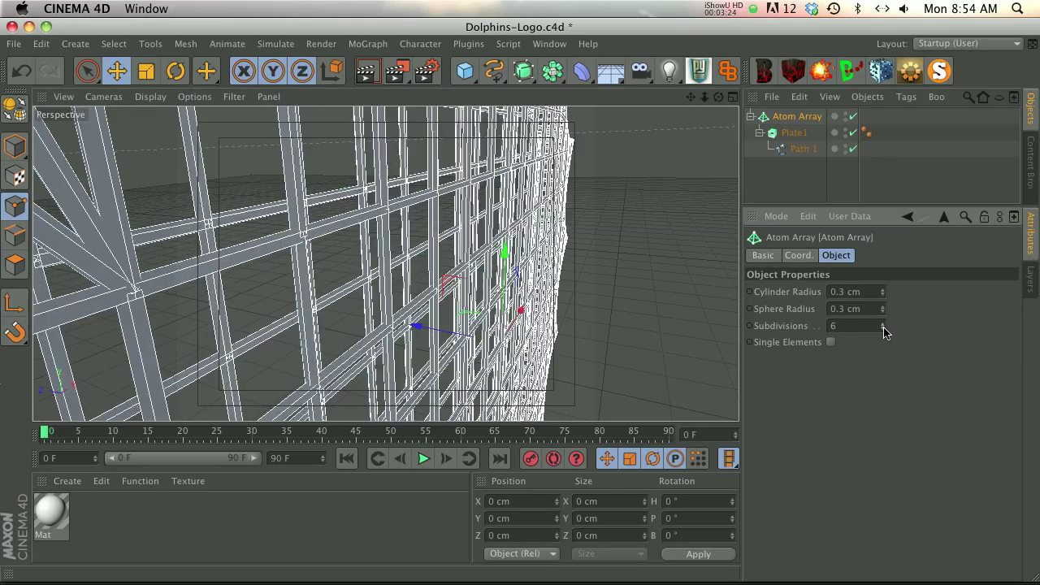
pyautogui.click(883, 329)
pyautogui.click(883, 329)
pyautogui.click(883, 328)
pyautogui.click(883, 324)
pyautogui.keyDown('alt'); pyautogui.moveTo(320, 294); pyautogui.dragTo(499, 323); pyautogui.keyUp('alt')
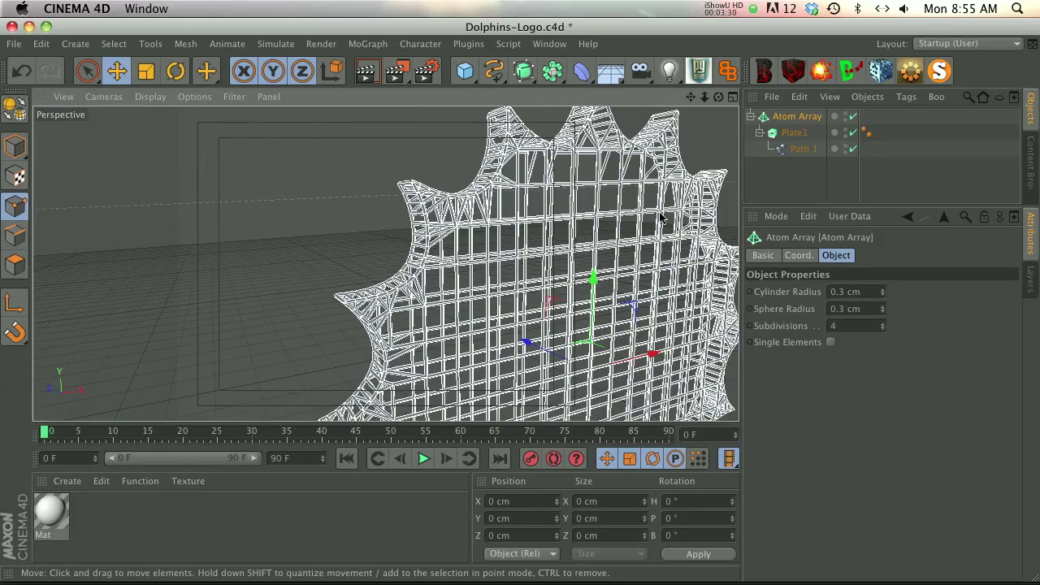
# Move the Atom Array back along its Z axis so the mesh sits behind the full Dolphins logo
pyautogui.moveTo(691, 96); pyautogui.dragTo(588, 41)
pyautogui.scroll(-5, 457, 315)
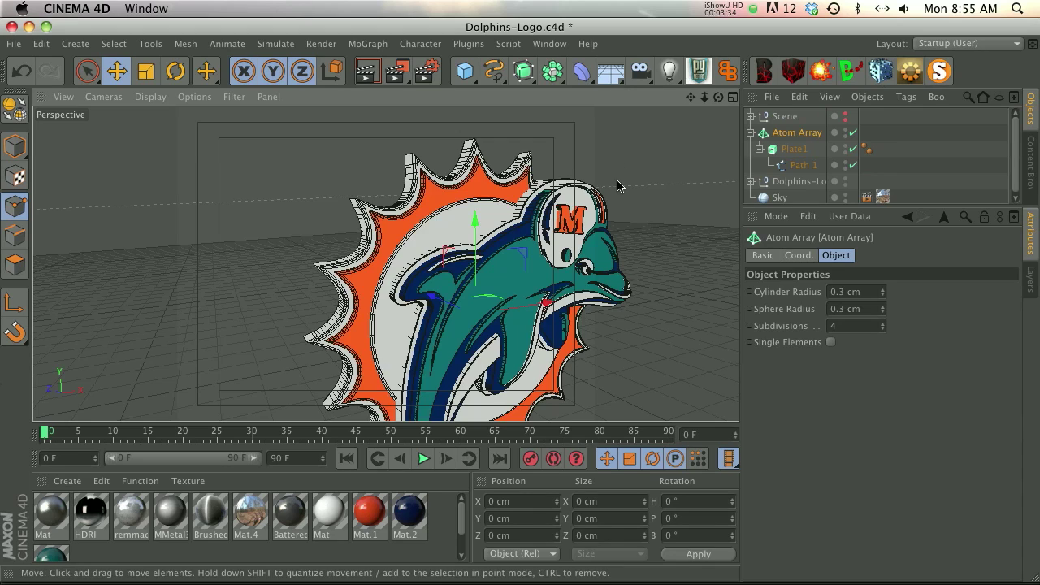
pyautogui.keyDown('alt'); pyautogui.moveTo(525, 279); pyautogui.dragTo(322, 241); pyautogui.keyUp('alt')
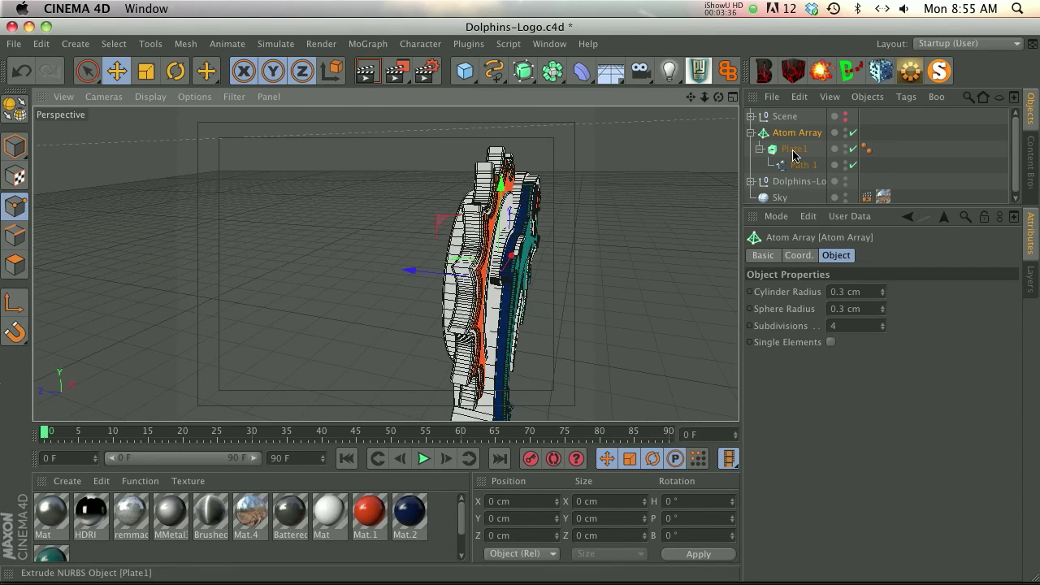
pyautogui.moveTo(414, 271); pyautogui.dragTo(425, 277)
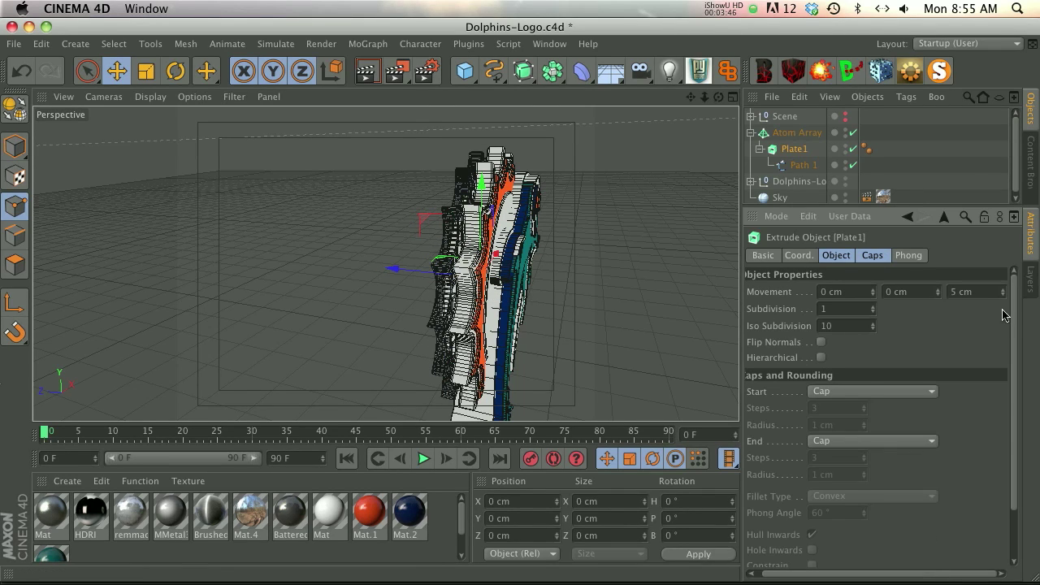
# Set the Plate1 extrude's Z movement to 17 cm
pyautogui.moveTo(1005, 293); pyautogui.dragTo(1005, 294)
pyautogui.keyDown('alt'); pyautogui.moveTo(414, 279); pyautogui.dragTo(394, 279); pyautogui.keyUp('alt')
pyautogui.keyDown('alt'); pyautogui.moveTo(532, 250); pyautogui.dragTo(764, 264); pyautogui.keyUp('alt')
pyautogui.keyDown('alt'); pyautogui.moveTo(451, 264); pyautogui.dragTo(544, 281, button='right'); pyautogui.keyUp('alt')
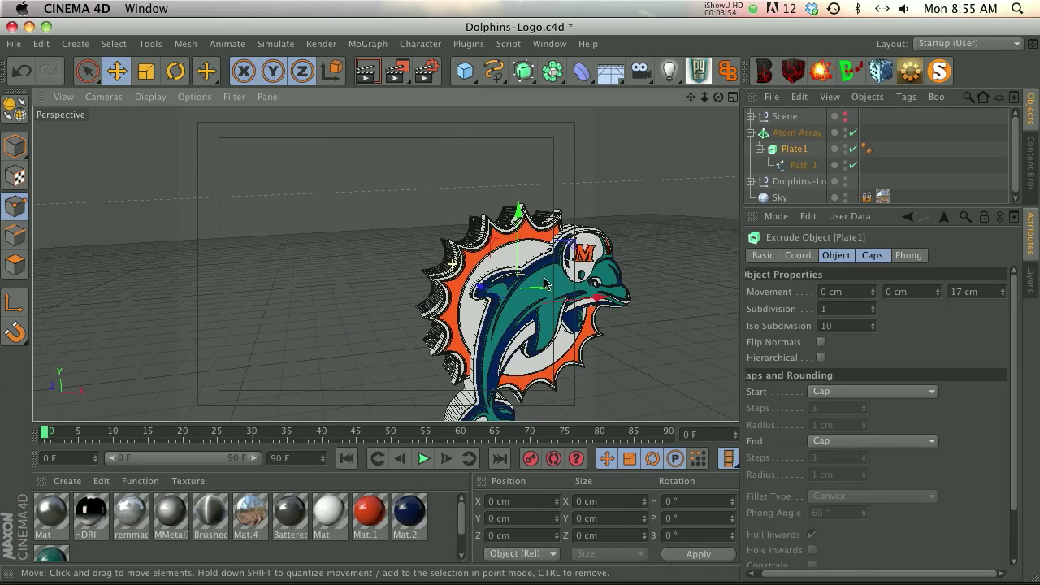
pyautogui.moveTo(691, 100); pyautogui.dragTo(634, 50)
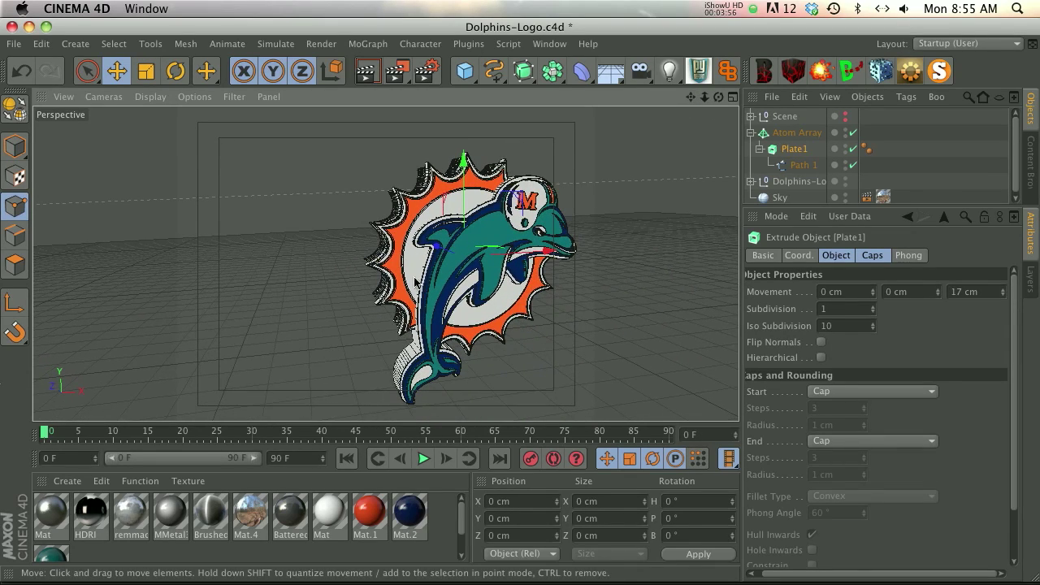
# Scale up Plate1 so its mesh extends past the outer points of the logo all around
pyautogui.keyDown('alt'); pyautogui.moveTo(433, 273); pyautogui.dragTo(665, 165); pyautogui.keyUp('alt')
pyautogui.press('t')
pyautogui.keyDown('alt'); pyautogui.moveTo(479, 242); pyautogui.dragTo(398, 236); pyautogui.keyUp('alt')
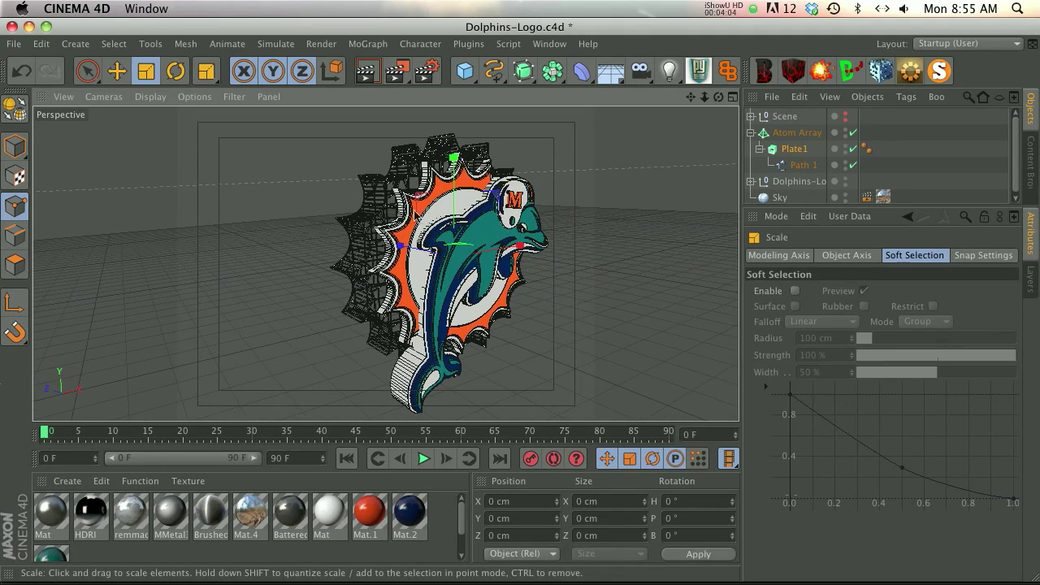
pyautogui.keyDown('alt'); pyautogui.moveTo(465, 222); pyautogui.dragTo(508, 218); pyautogui.keyUp('alt')
# Render a preview of the logo with nothing selected, and unhide the Scene null in the viewport
pyautogui.click(886, 169)
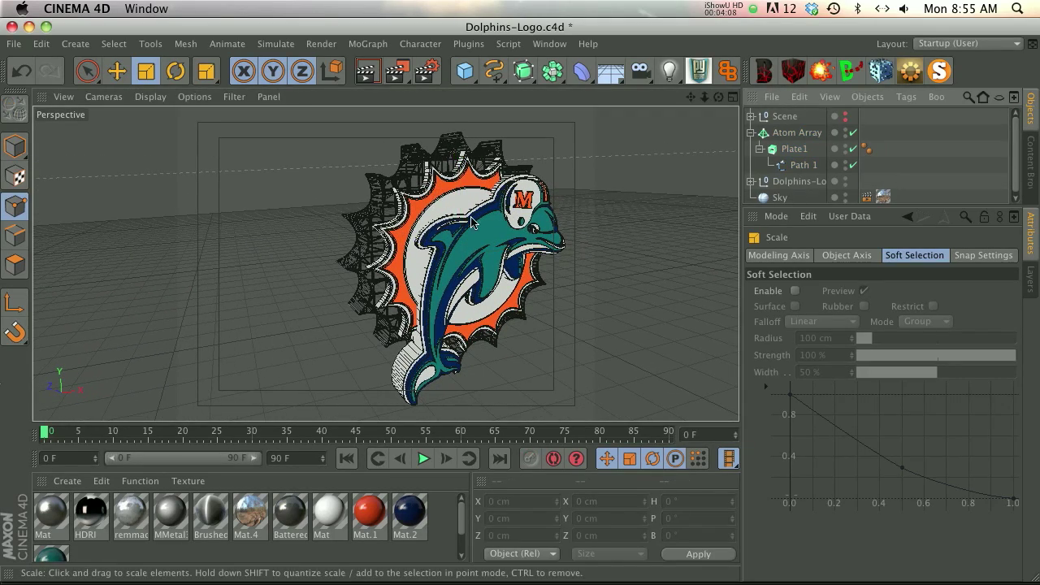
pyautogui.press('super+r')
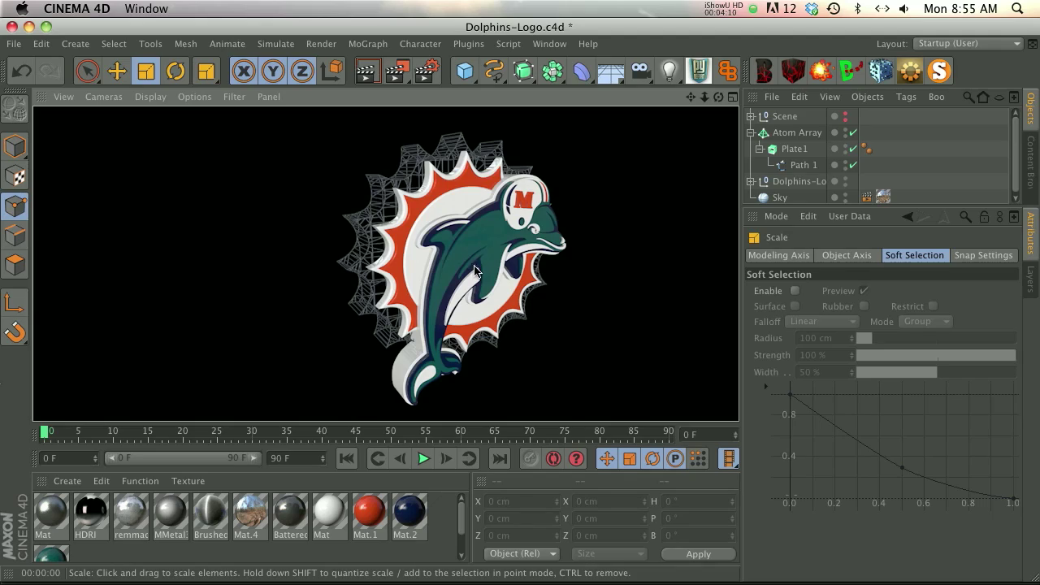
pyautogui.click(474, 270)
pyautogui.click(844, 115)
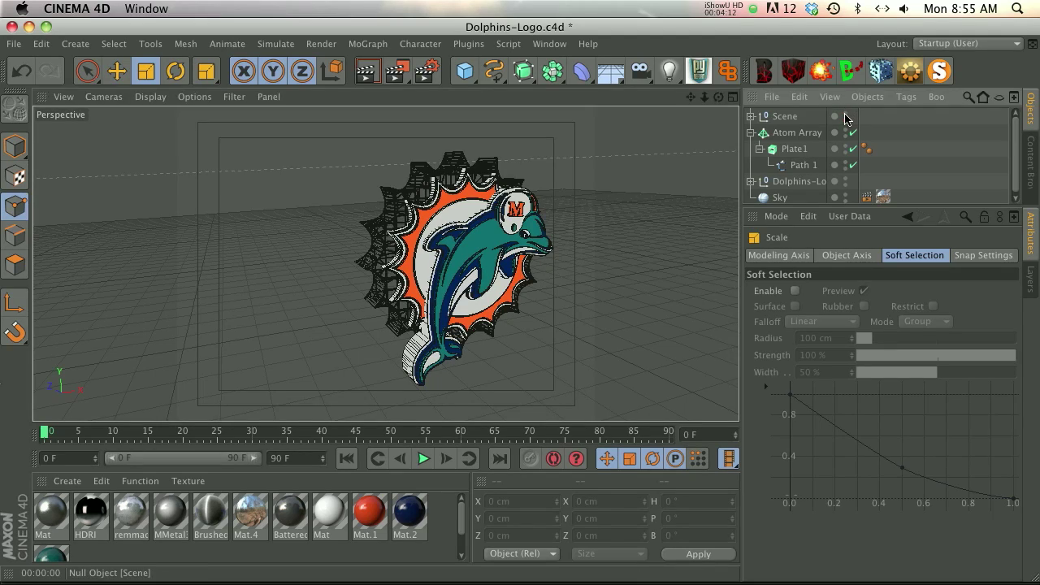
# Examine from several angles how the mesh back plate sits between the logo and the truss beams
pyautogui.keyDown('alt'); pyautogui.moveTo(498, 234); pyautogui.dragTo(581, 271); pyautogui.keyUp('alt')
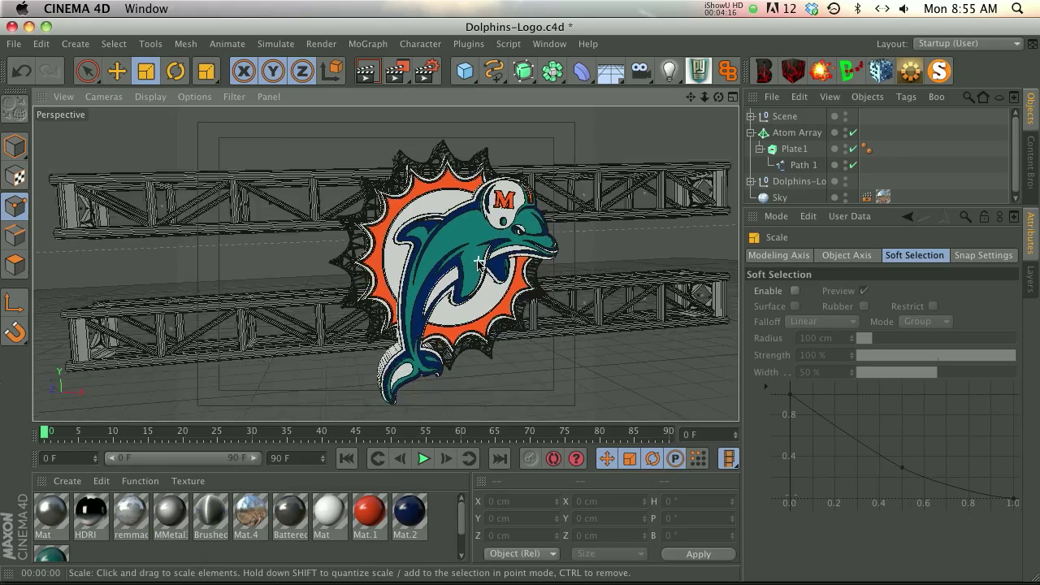
pyautogui.keyDown('alt'); pyautogui.moveTo(478, 262); pyautogui.dragTo(288, 214); pyautogui.keyUp('alt')
pyautogui.keyDown('alt'); pyautogui.moveTo(443, 231); pyautogui.dragTo(329, 219); pyautogui.keyUp('alt')
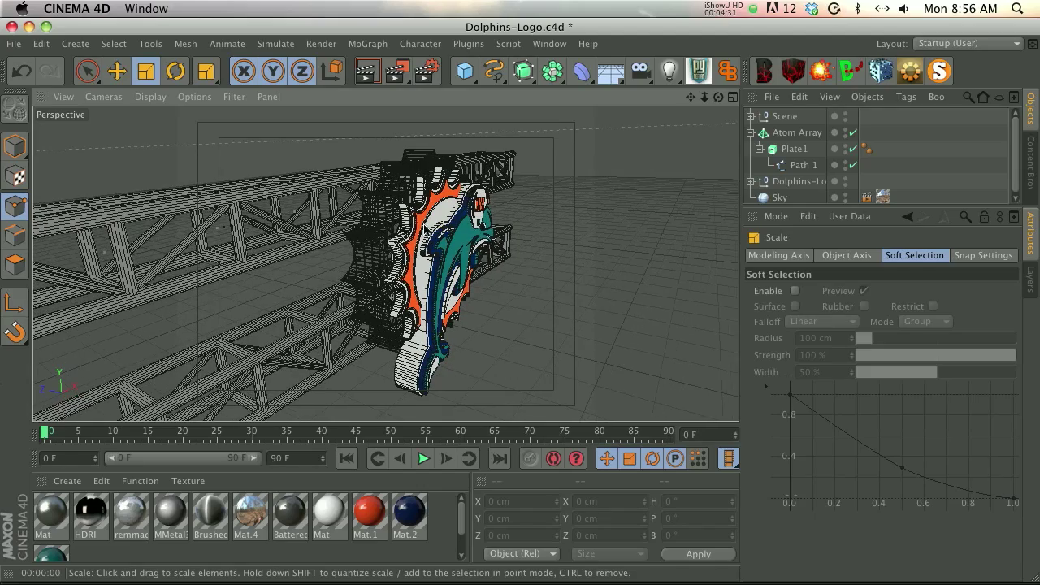
pyautogui.scroll(4, 391, 225)
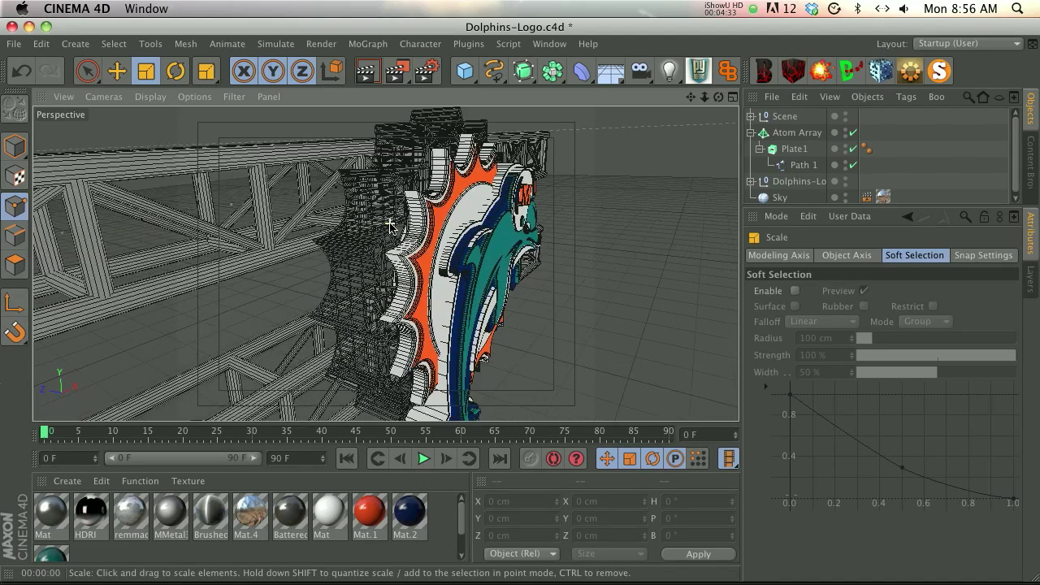
pyautogui.scroll(3, 391, 227)
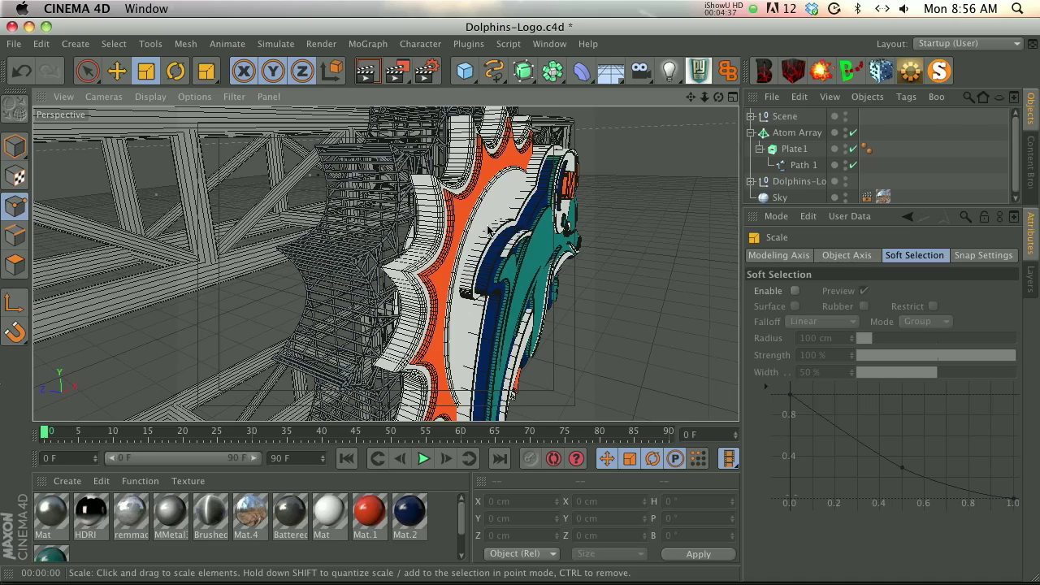
pyautogui.keyDown('alt'); pyautogui.moveTo(489, 230); pyautogui.dragTo(360, 226); pyautogui.keyUp('alt')
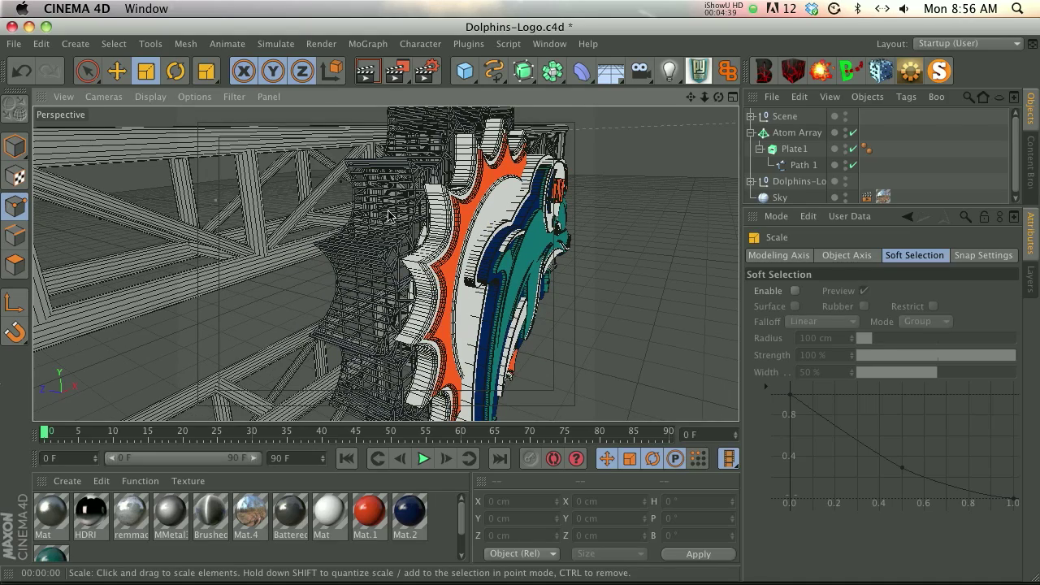
pyautogui.keyDown('alt'); pyautogui.moveTo(521, 268); pyautogui.dragTo(520, 304); pyautogui.keyUp('alt')
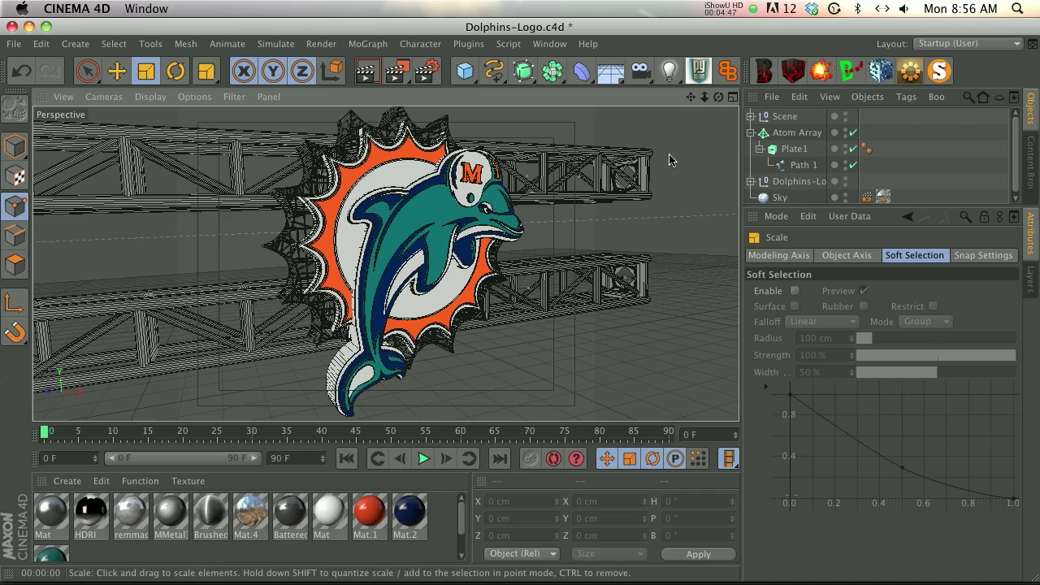
pyautogui.moveTo(690, 98); pyautogui.dragTo(691, 102)
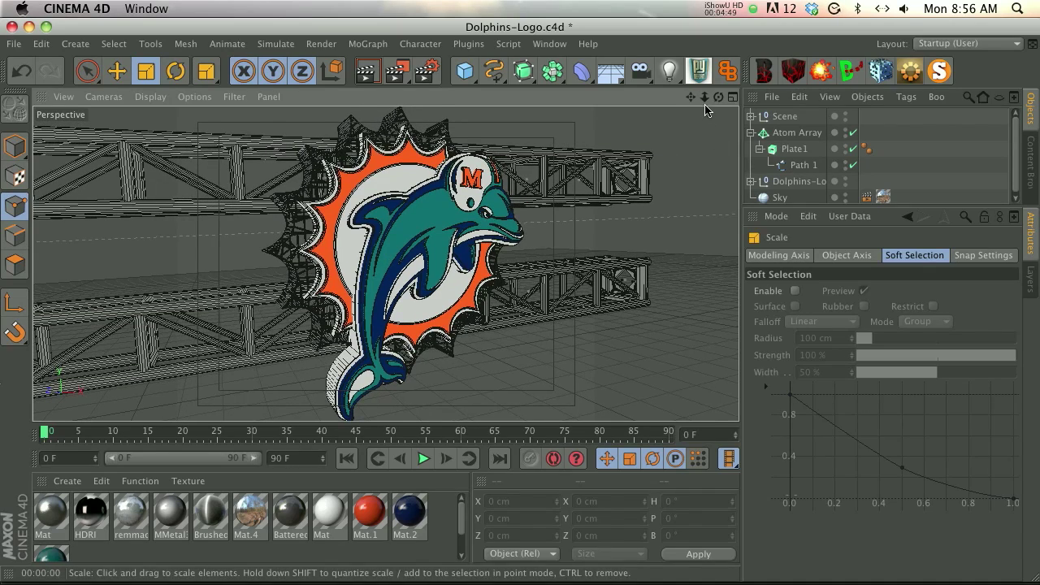
pyautogui.moveTo(705, 97); pyautogui.dragTo(681, 103)
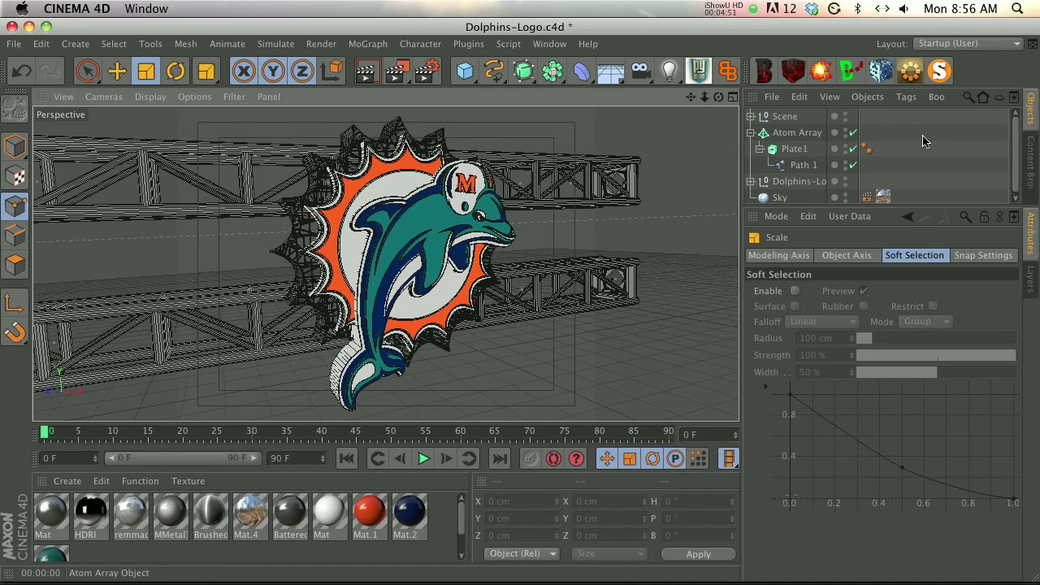